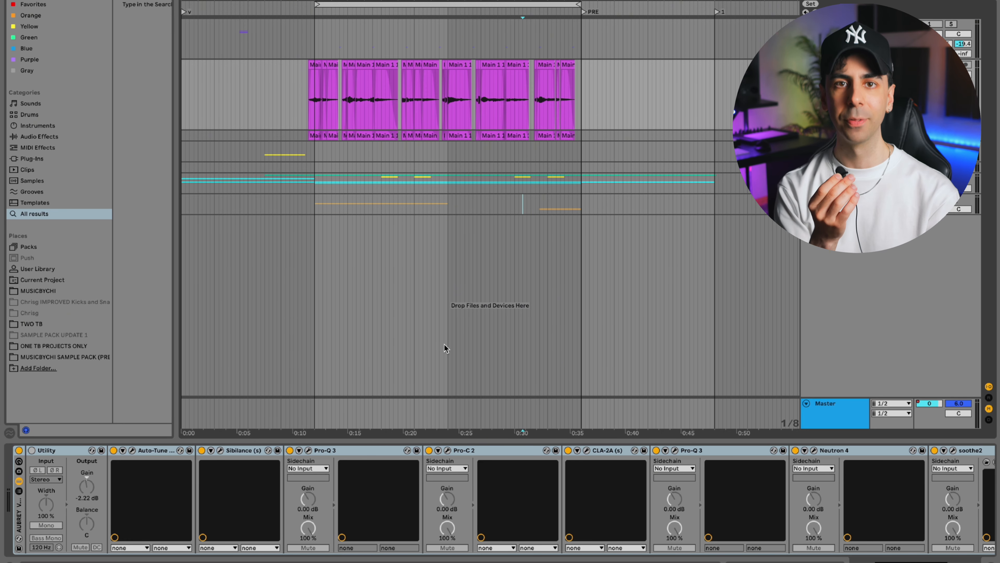
- Bypass the vocal chain's plug-ins after Utility and open the Auto-Tune Access window clear of the device chain
click(229, 454)
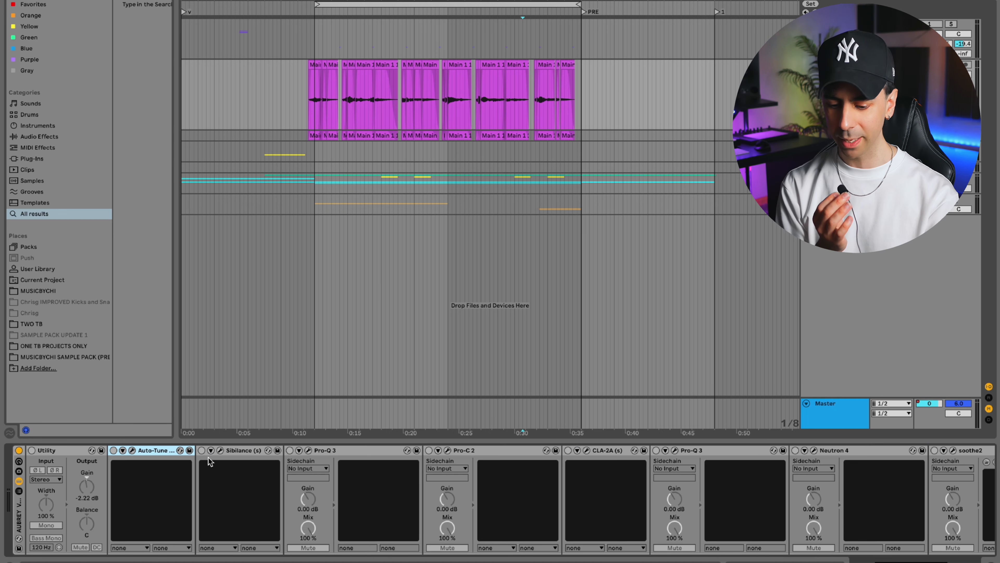
click(133, 451)
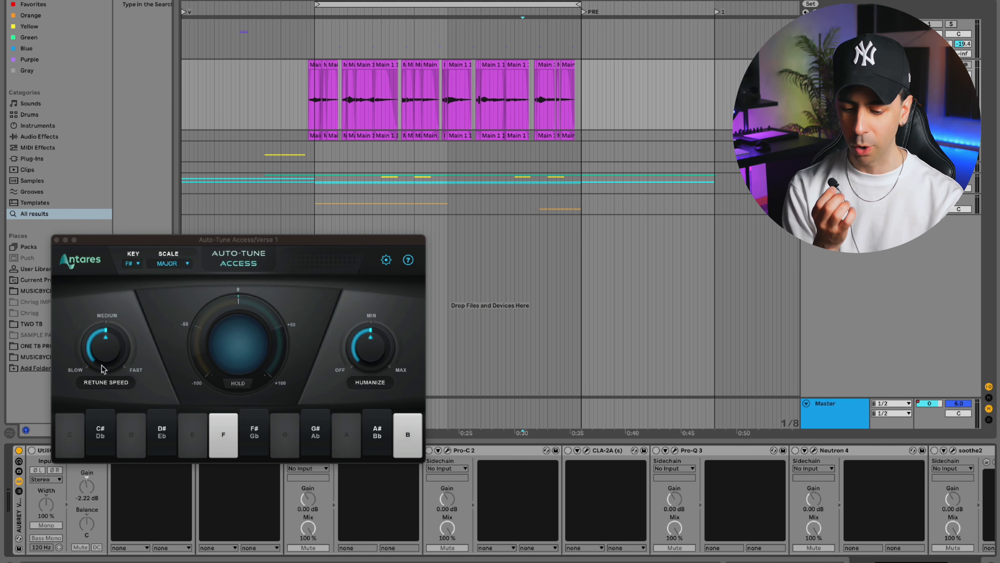
drag(162, 239, 131, 119)
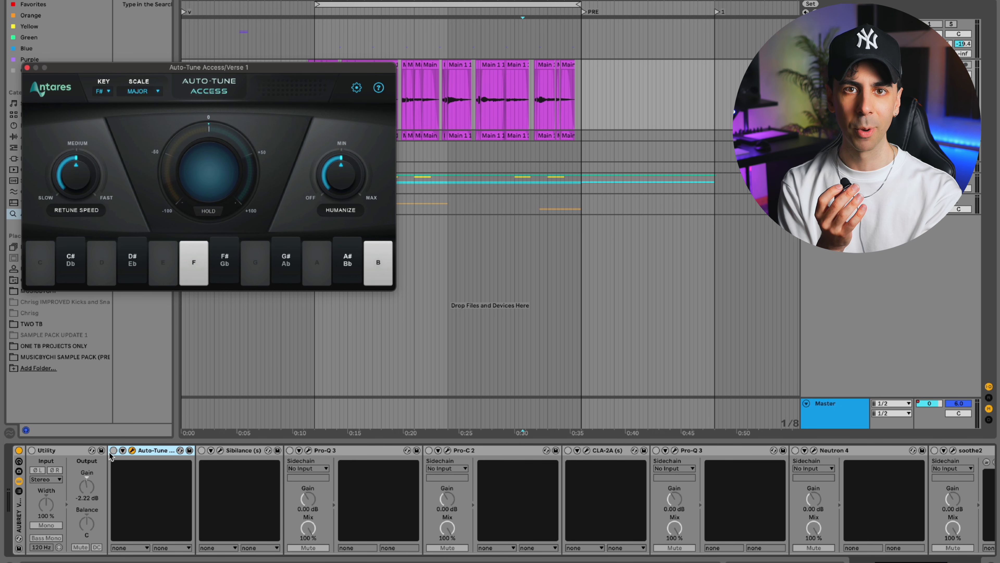
- Compare the verse vocal with Auto-Tune Access bypassed and active, leave it switched on, and close its window
click(113, 451)
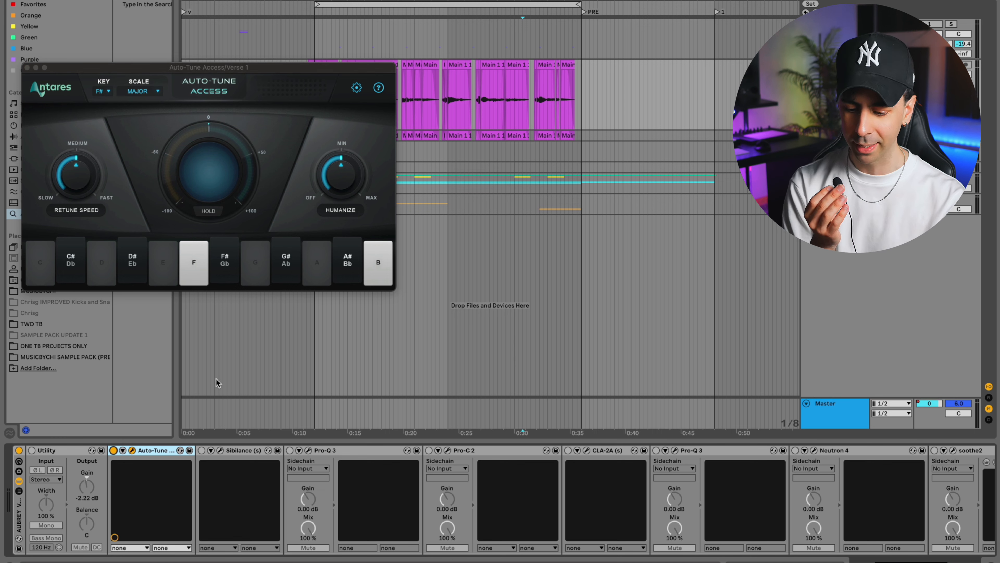
click(113, 450)
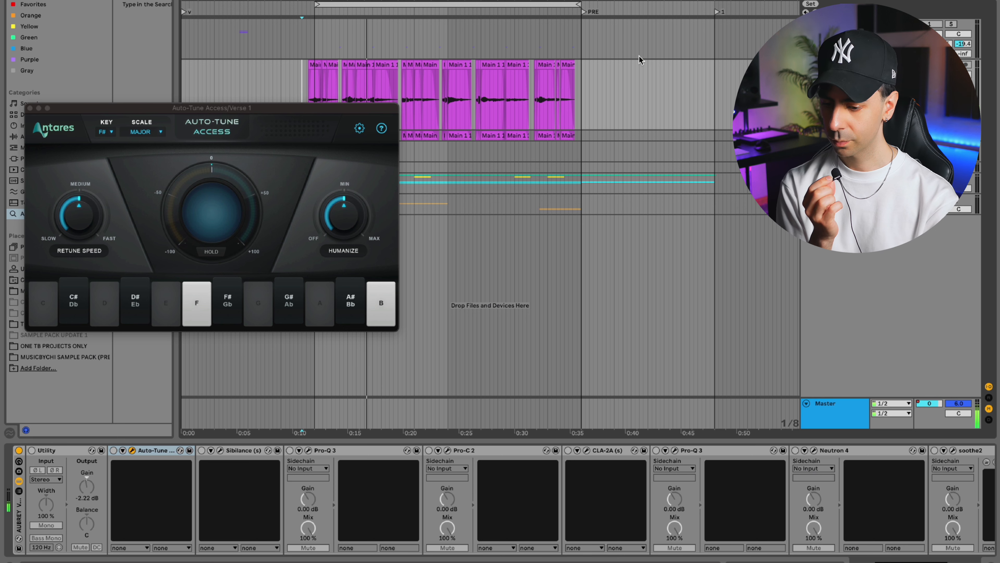
click(113, 451)
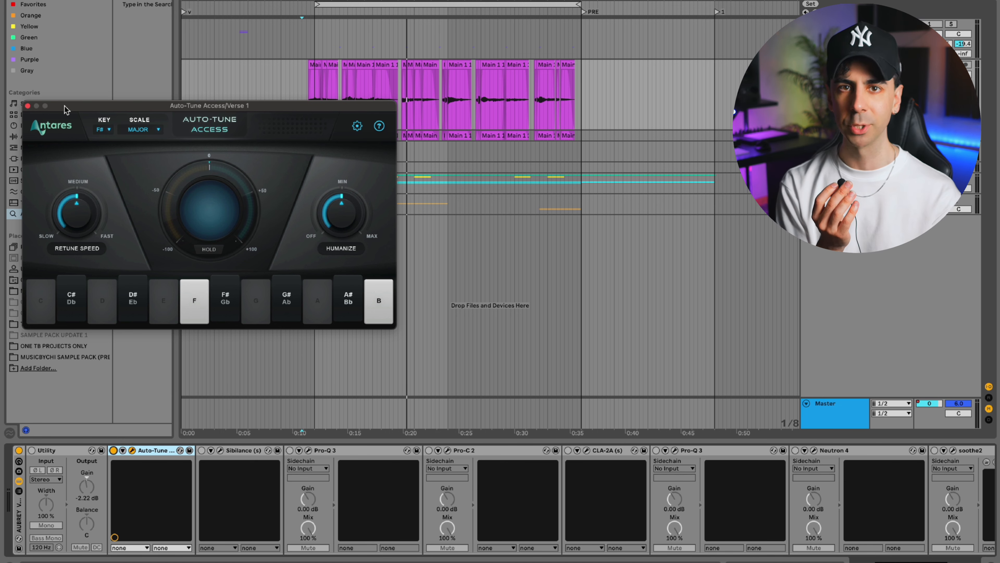
drag(65, 107, 136, 107)
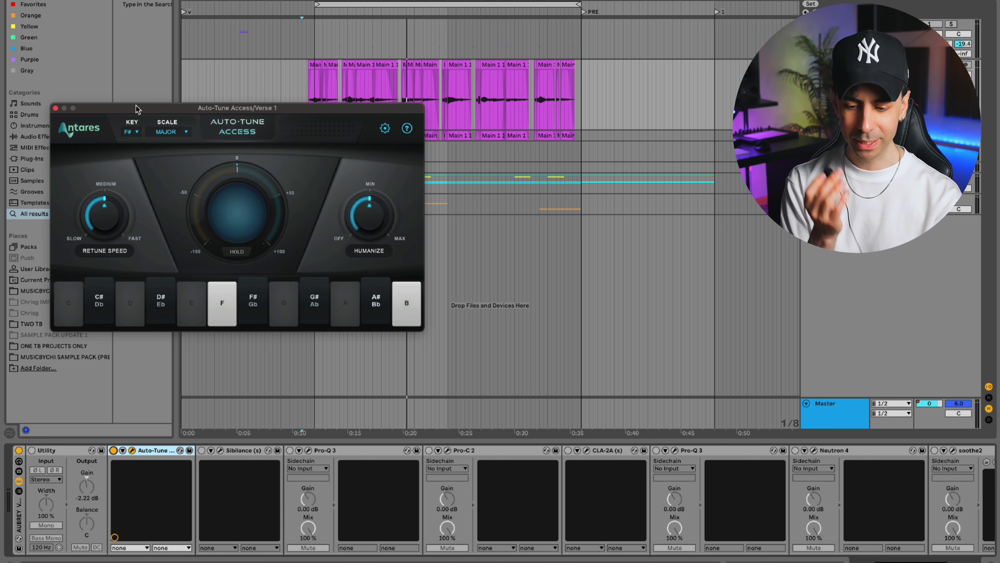
drag(135, 109, 130, 75)
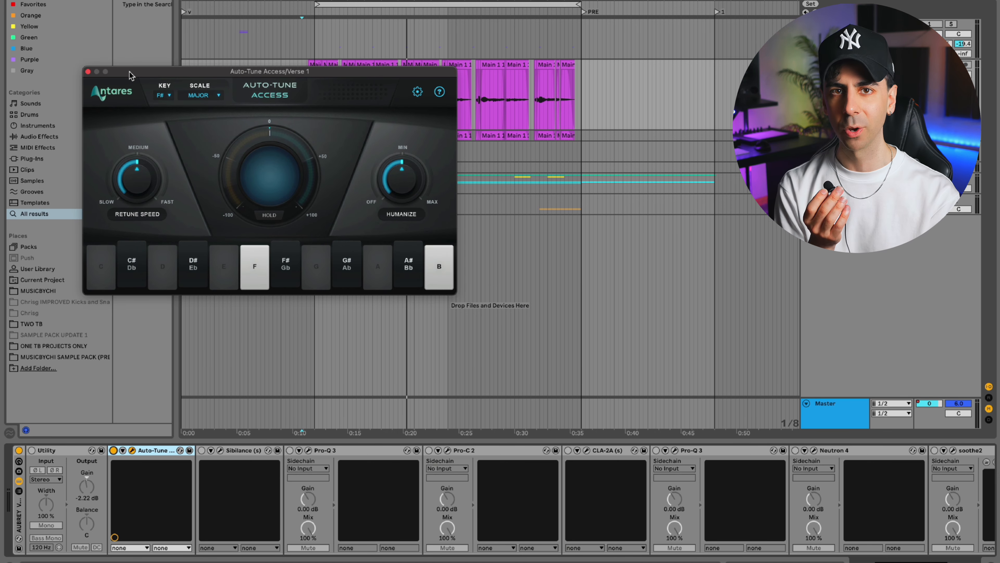
click(88, 71)
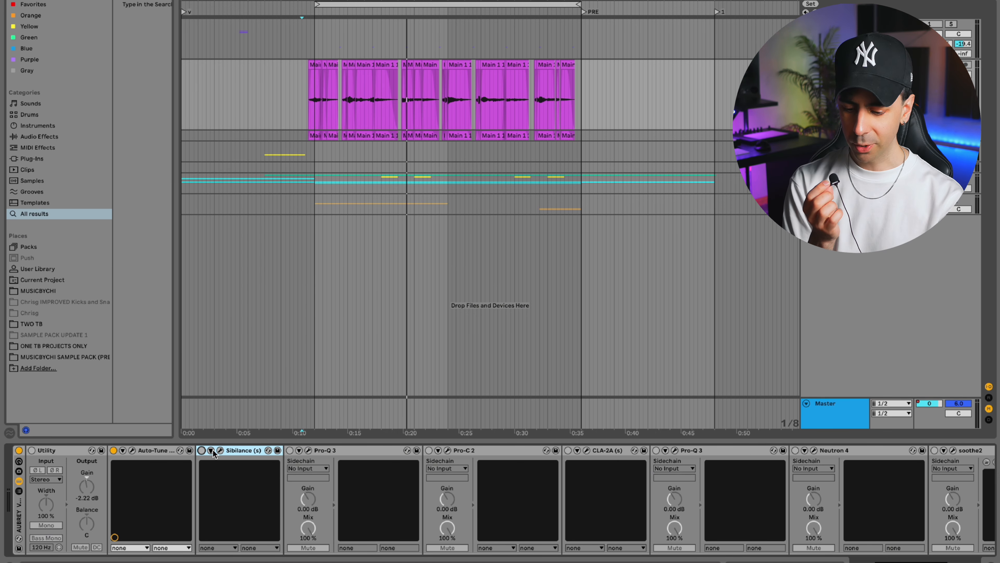
- Open the Sibilance de-esser window and switch the plug-in on to compare the vocal without and with de-essing
click(220, 450)
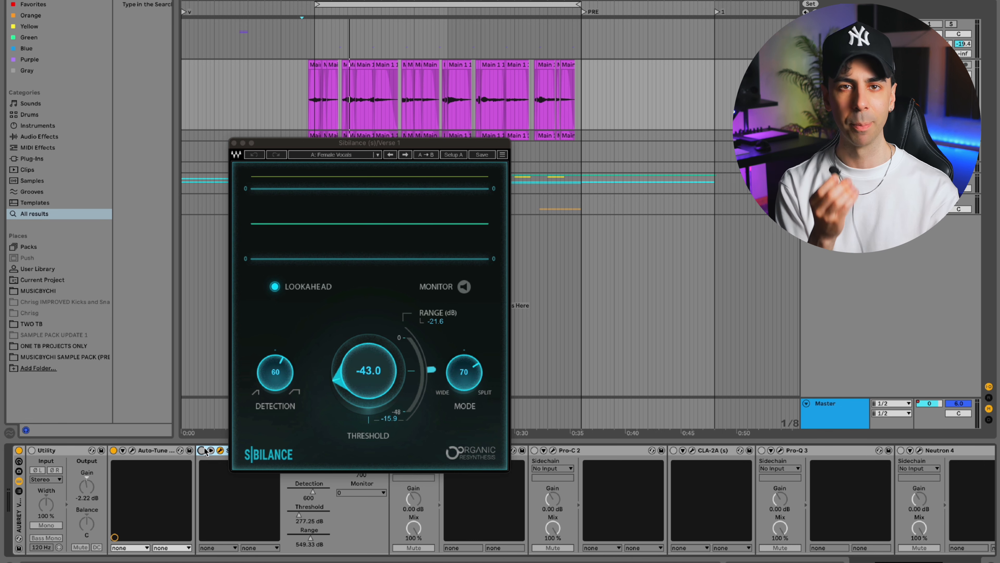
drag(412, 142, 395, 114)
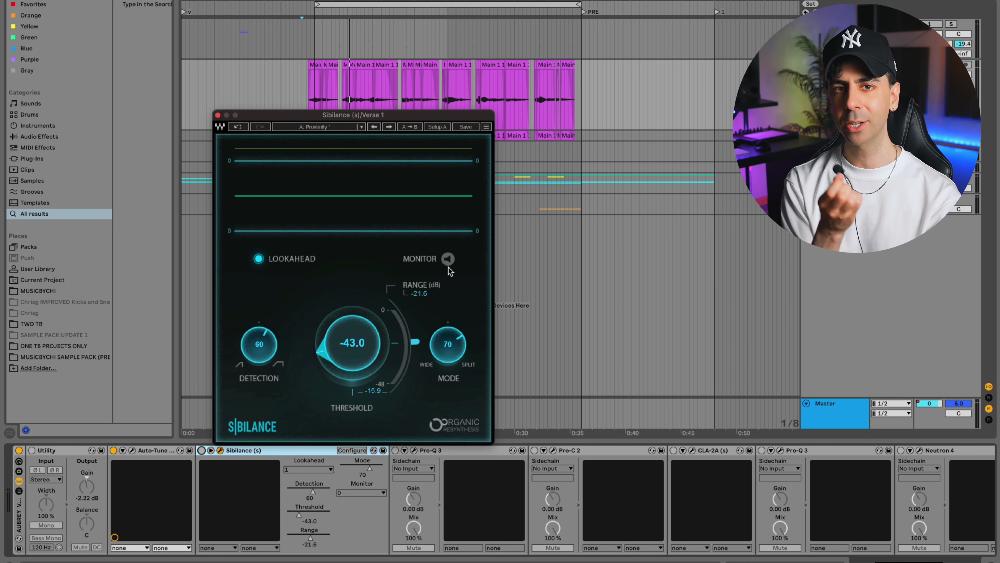
drag(299, 117, 144, 47)
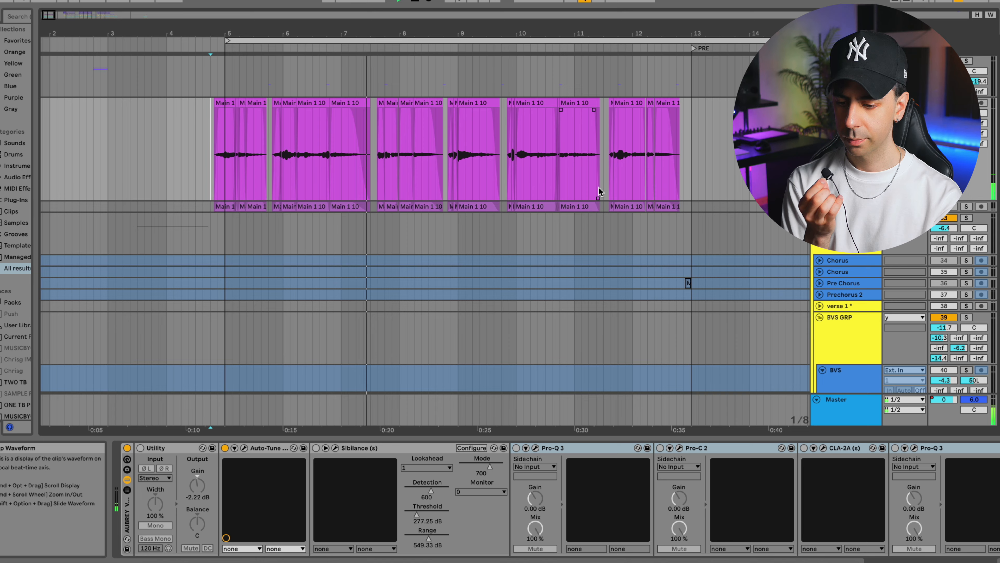
click(202, 450)
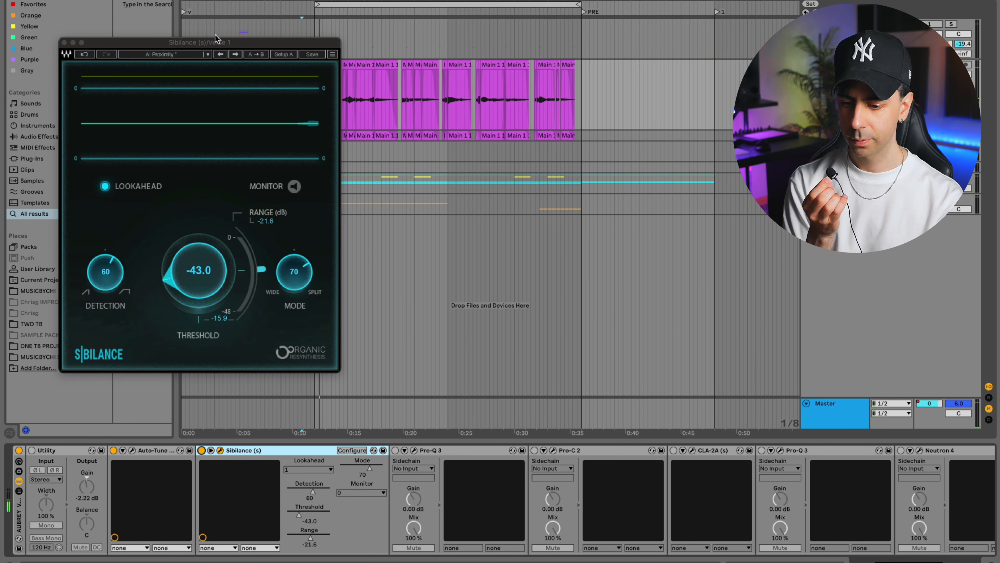
drag(215, 47, 304, 158)
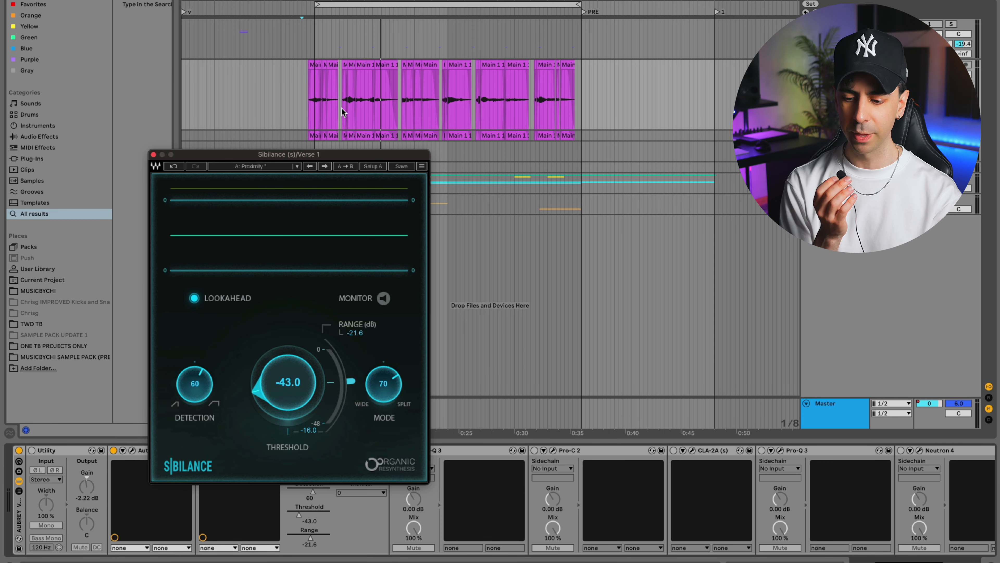
- Play the vocal from its second phrase, sweep the Sibilance threshold up to -5.0 and back to -43.0, and close the window
click(341, 108)
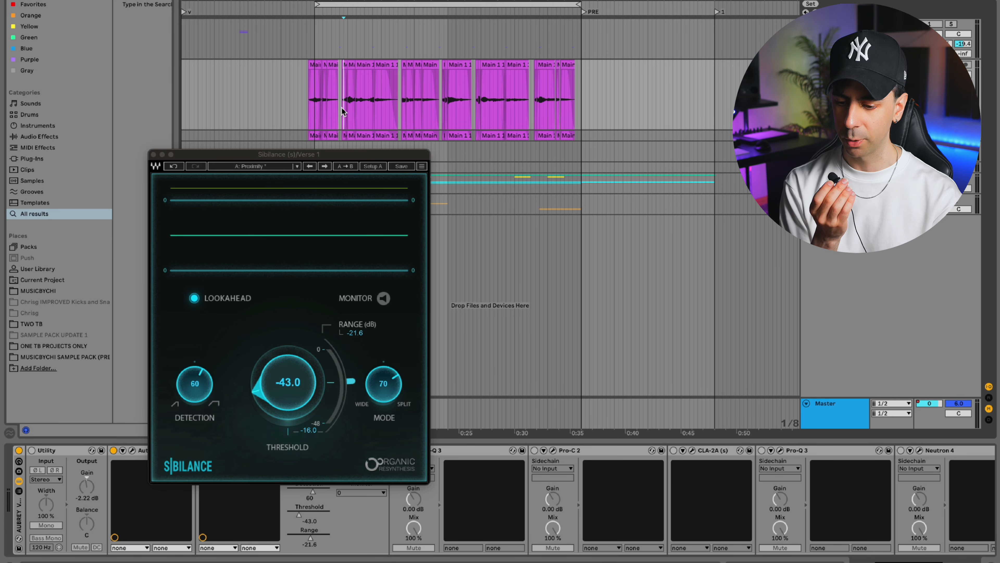
key(space)
drag(258, 389, 278, 374)
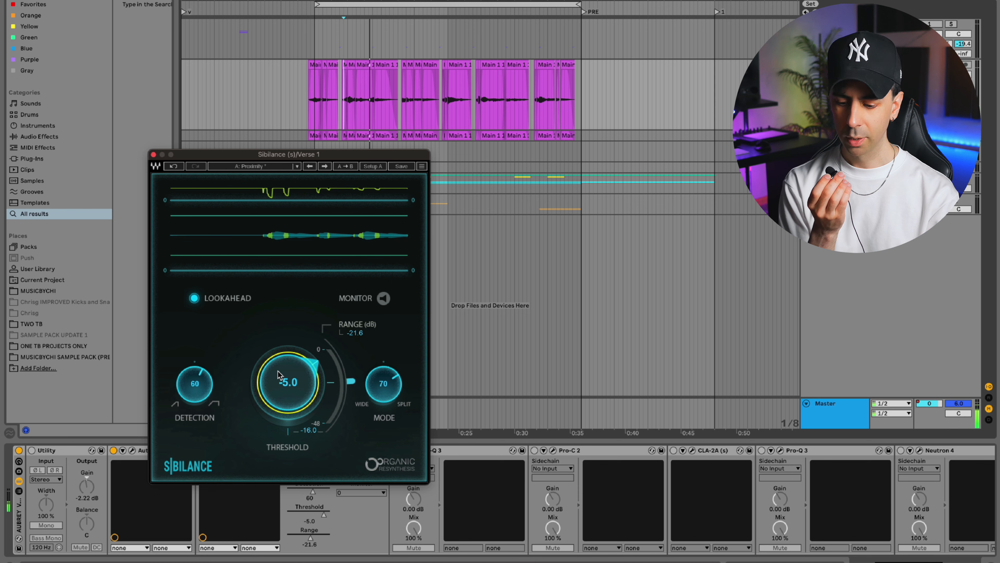
scroll(278, 375, down, 15)
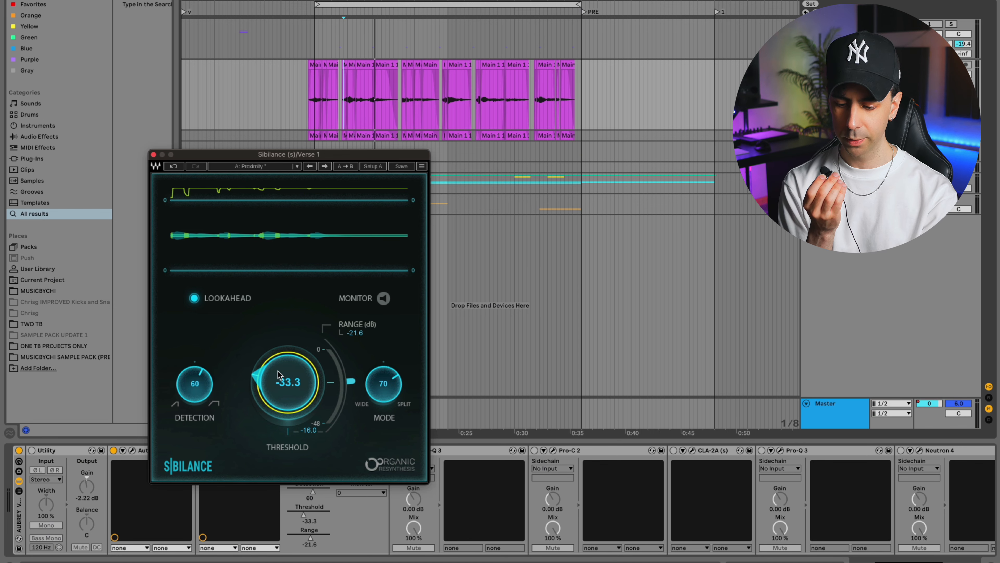
scroll(278, 374, down, 5)
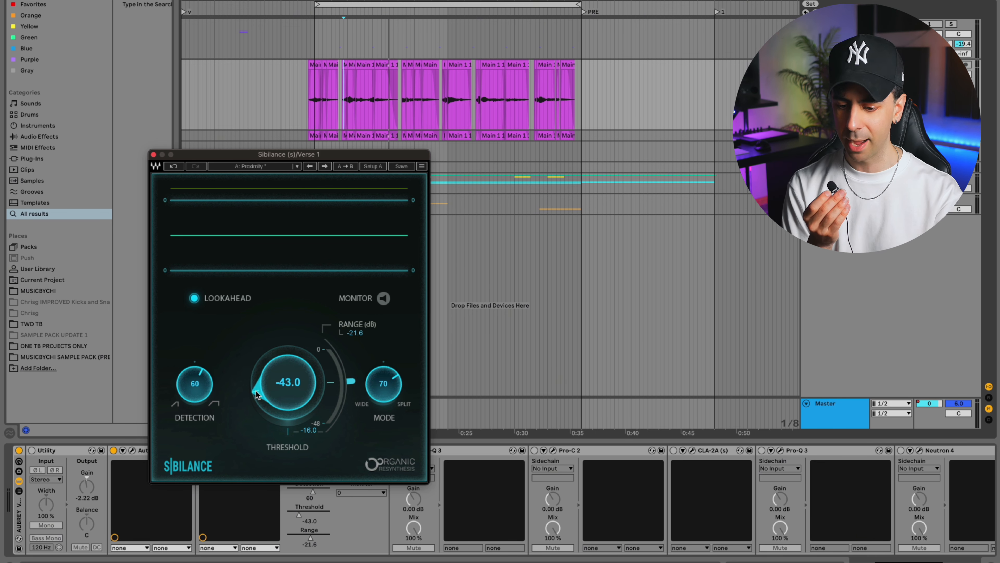
click(154, 155)
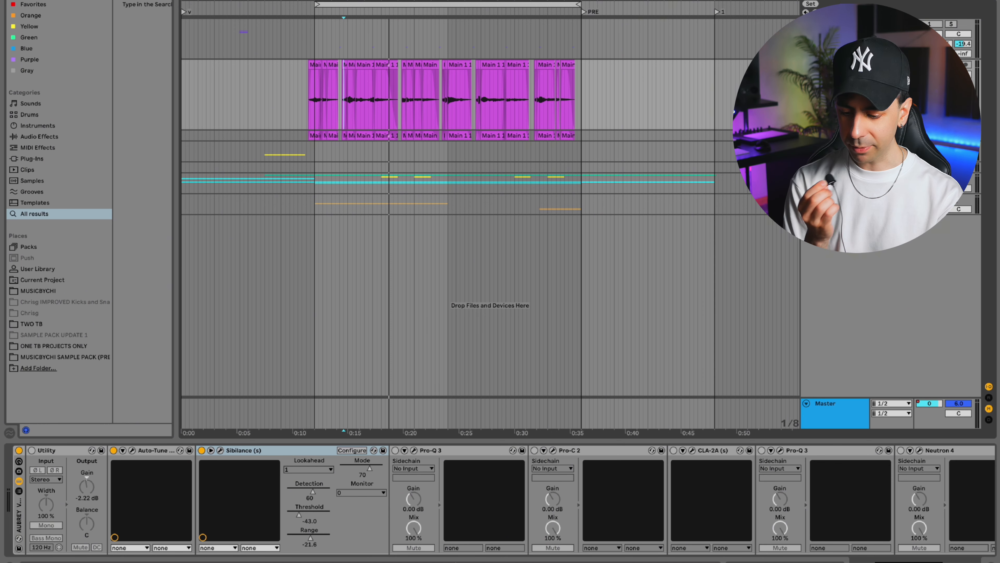
- Switch on the first Pro-Q 3, examine its low cut and other bands while the vocal plays, and close its window
scroll(440, 515, right, 2)
click(370, 451)
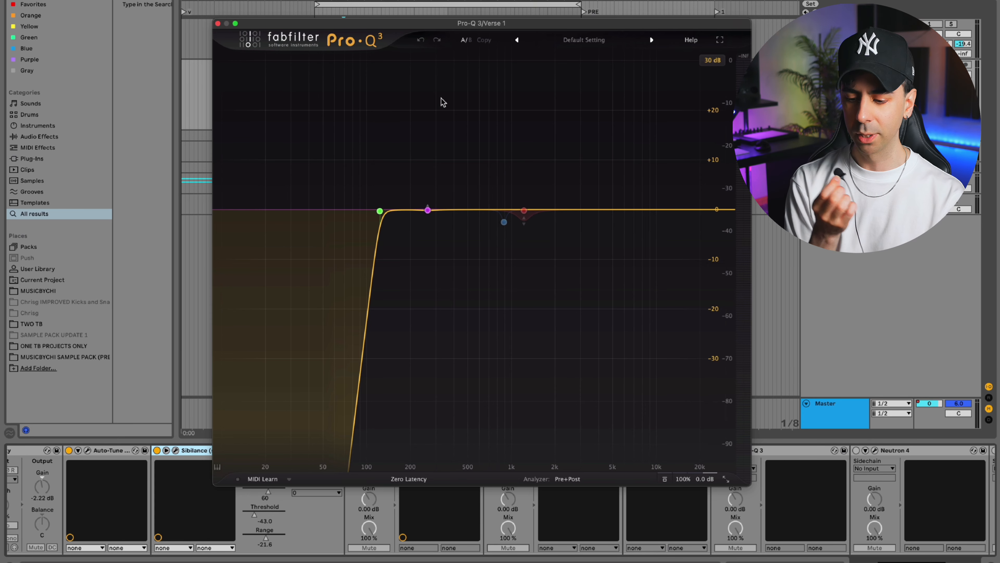
mouse_move(384, 211)
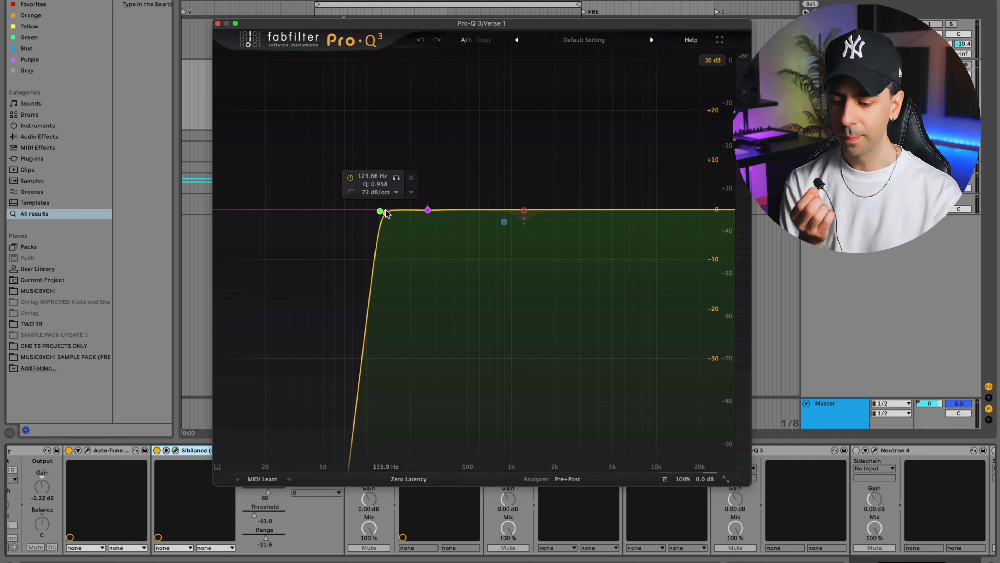
click(384, 211)
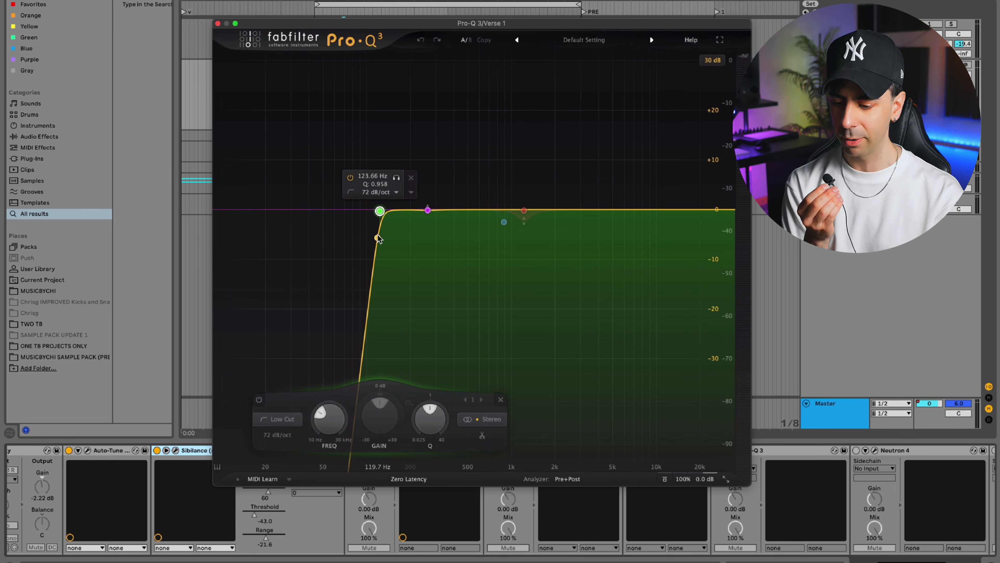
key(space)
drag(336, 24, 356, 5)
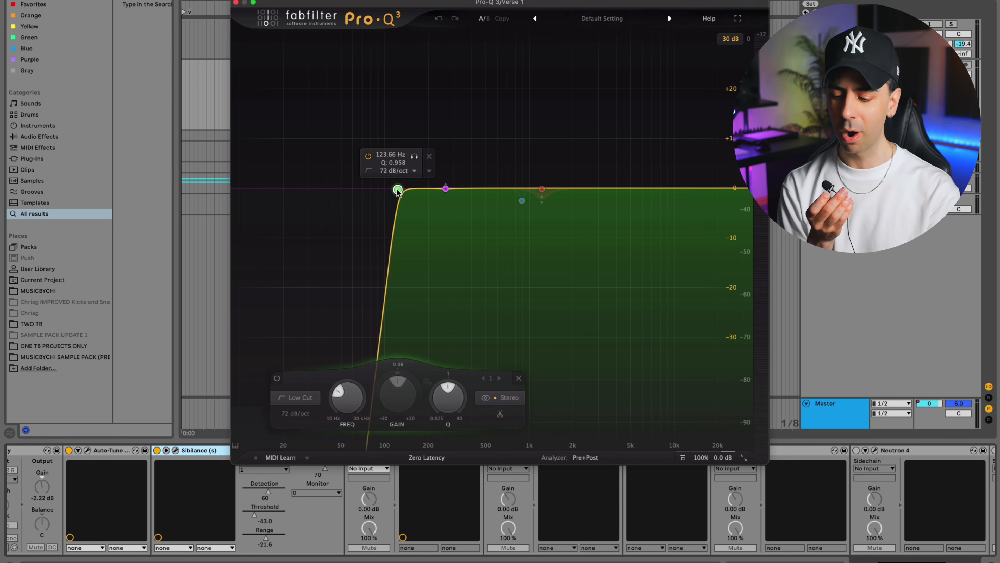
mouse_move(543, 191)
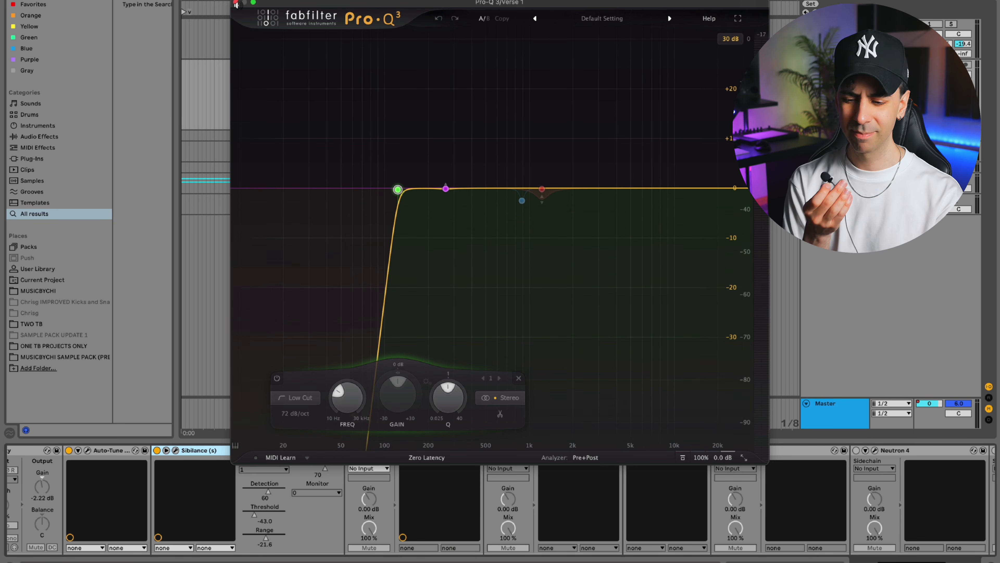
click(236, 3)
- Switch on the Pro-C 2 compressor and open its window to check the Vocal style setting
scroll(354, 468, down, 2)
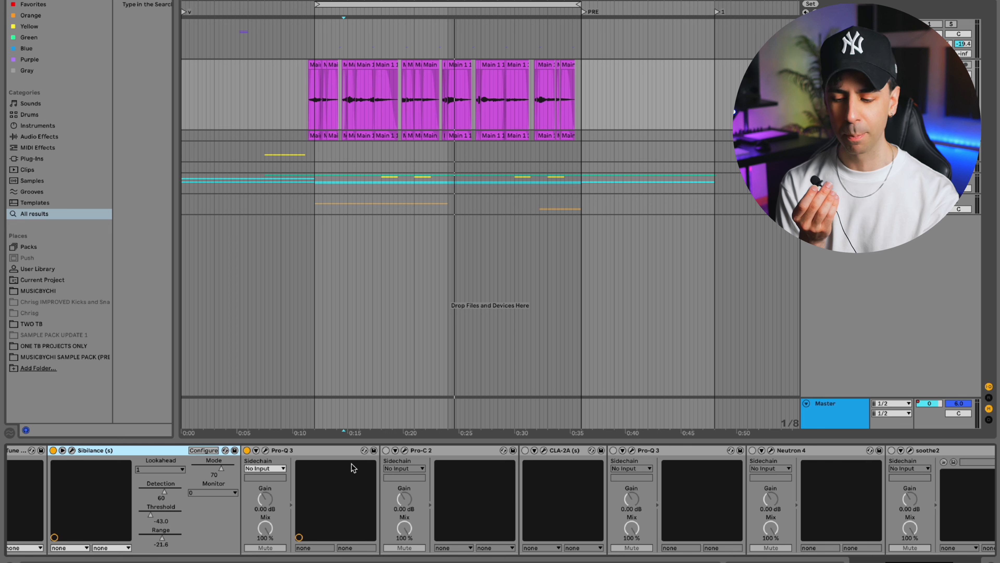
click(418, 450)
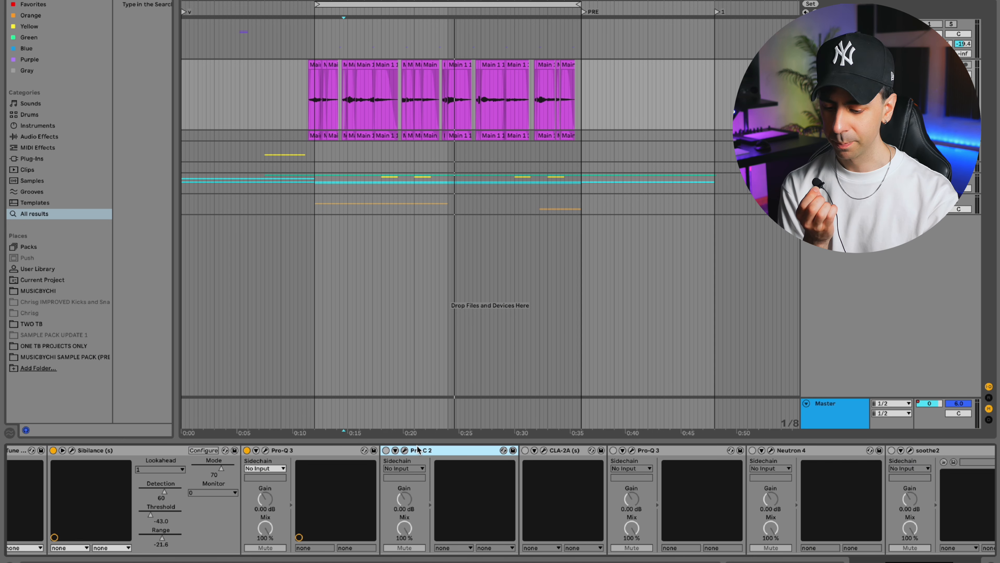
click(386, 450)
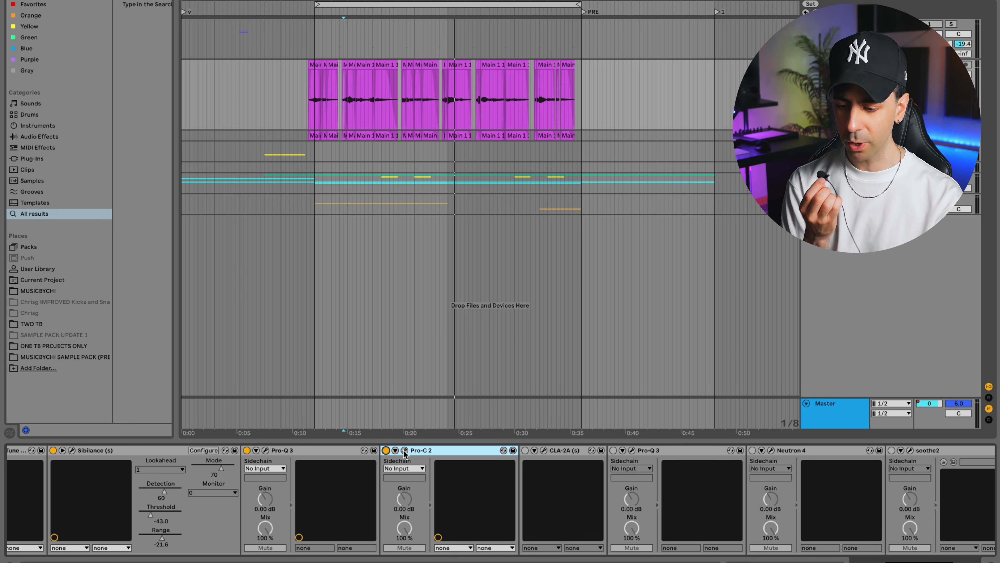
click(405, 453)
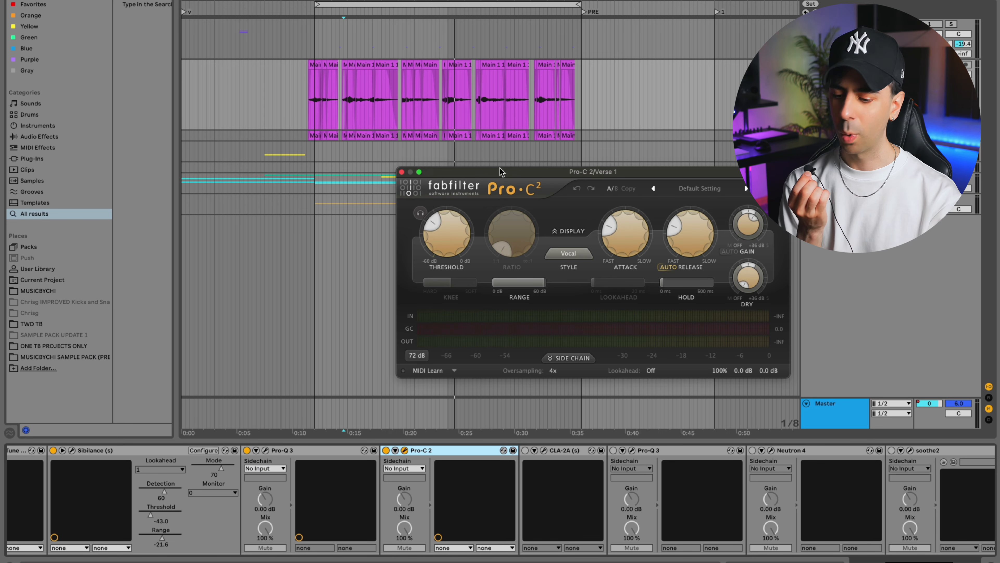
drag(500, 170, 395, 172)
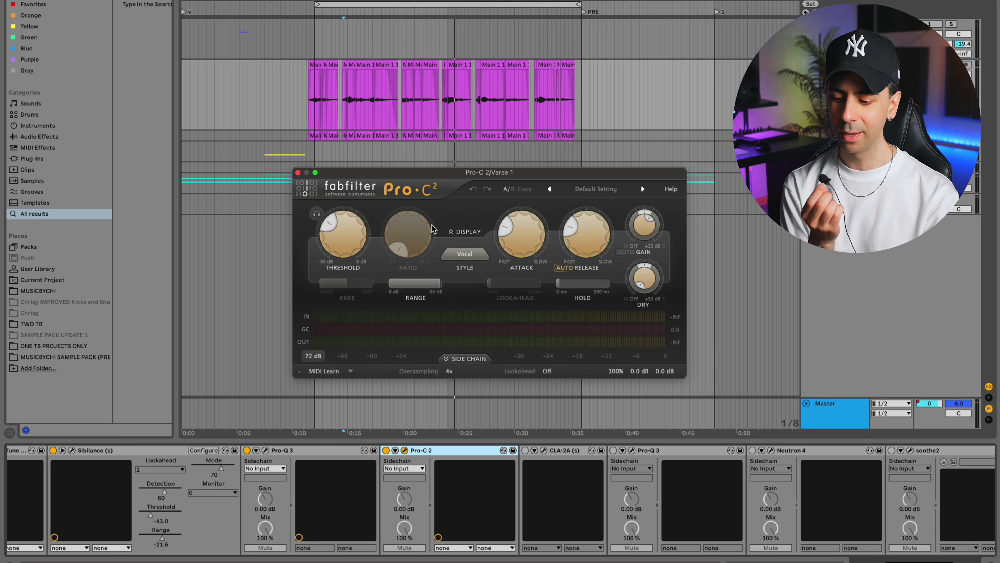
click(467, 257)
- Compare the vocal during playback with Pro-C 2 bypassed and active, and check the compressor's attack time
key(space)
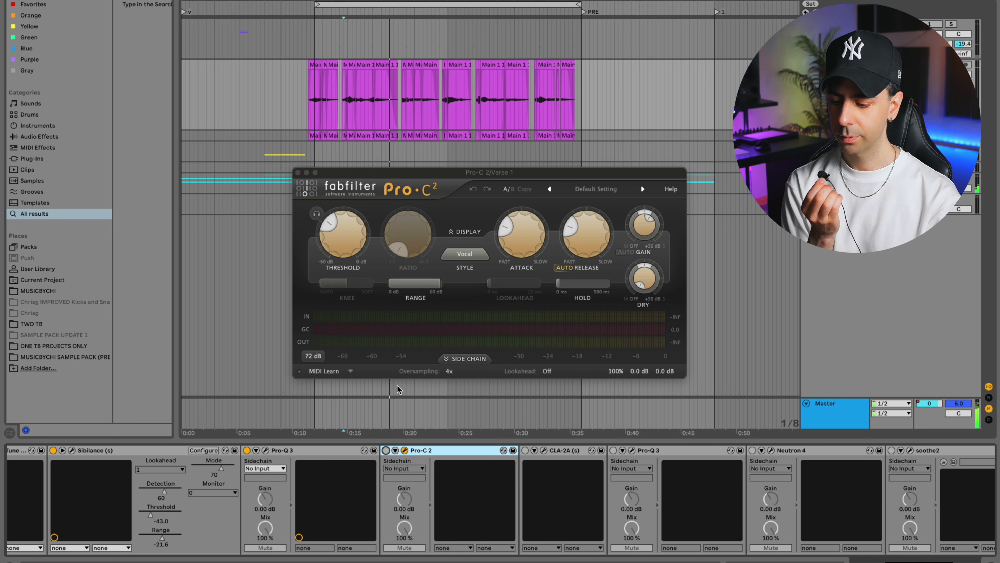
click(386, 450)
key(space)
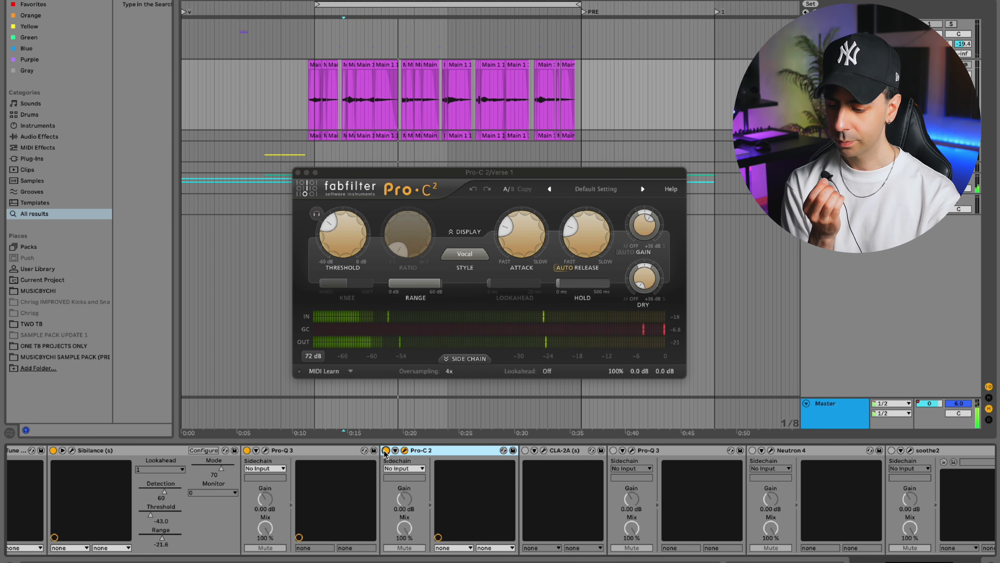
click(362, 168)
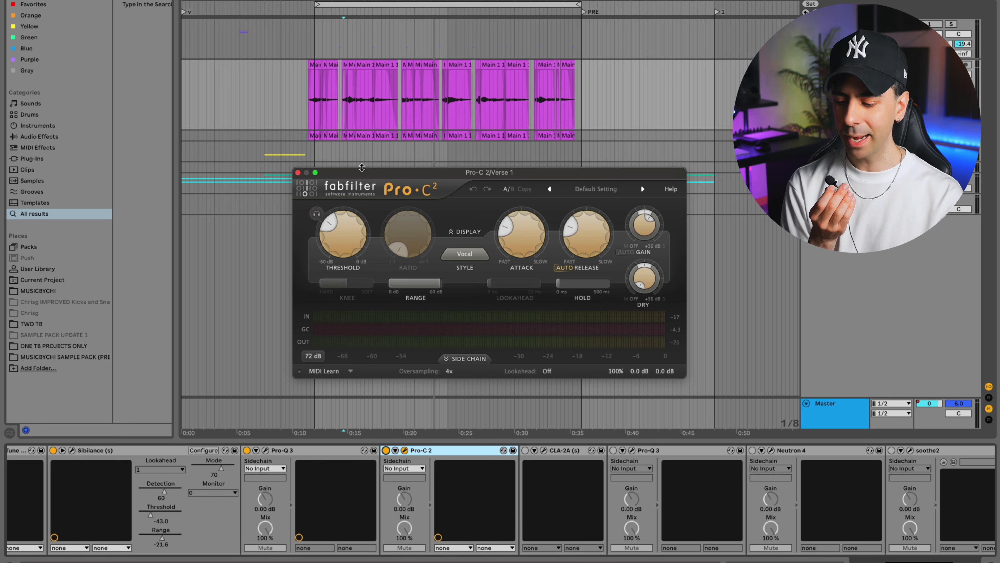
mouse_move(503, 238)
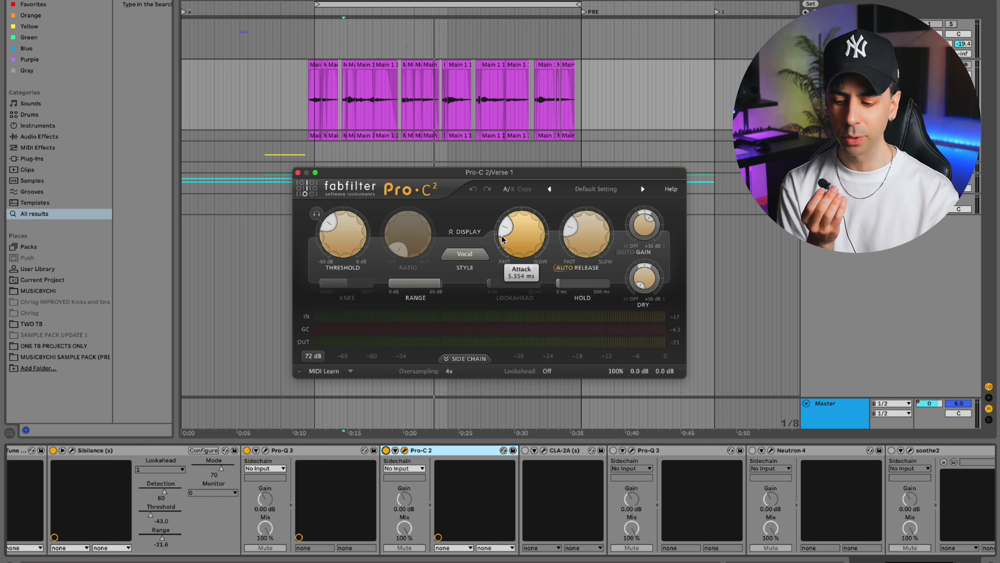
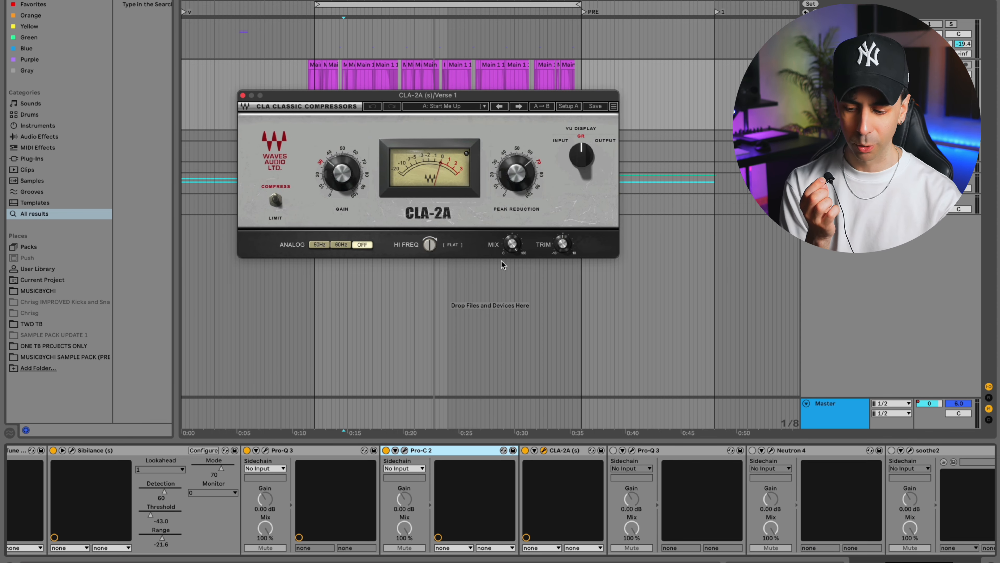
- Close the CLA-2A window and compare the vocal during playback with CLA-2A bypassed and active
mouse_move(515, 245)
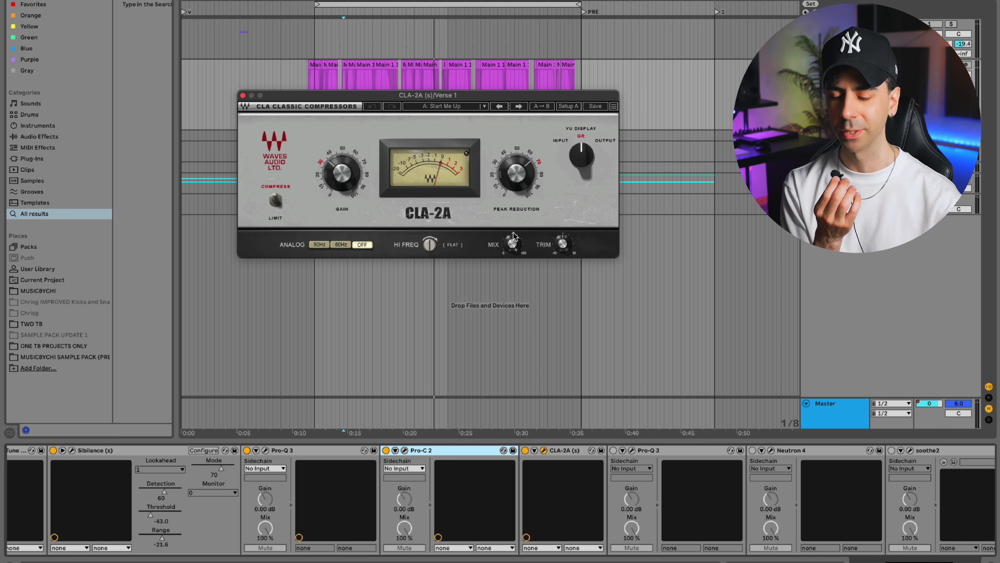
click(543, 449)
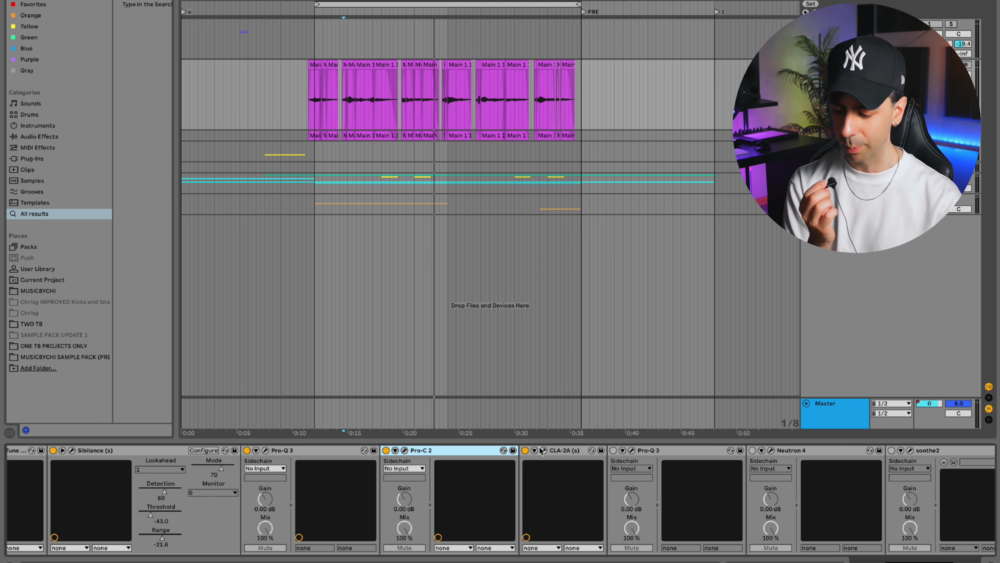
click(525, 450)
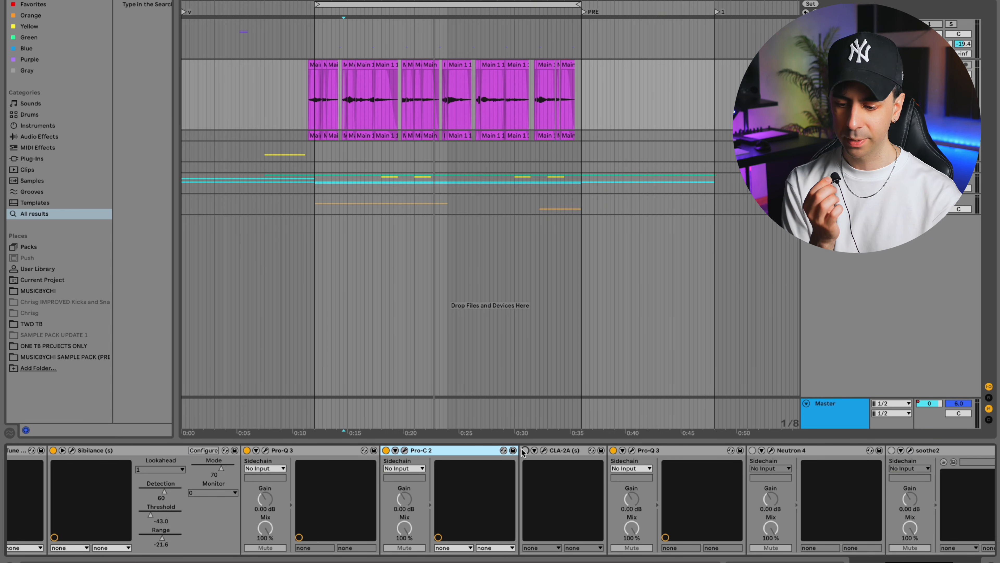
click(431, 97)
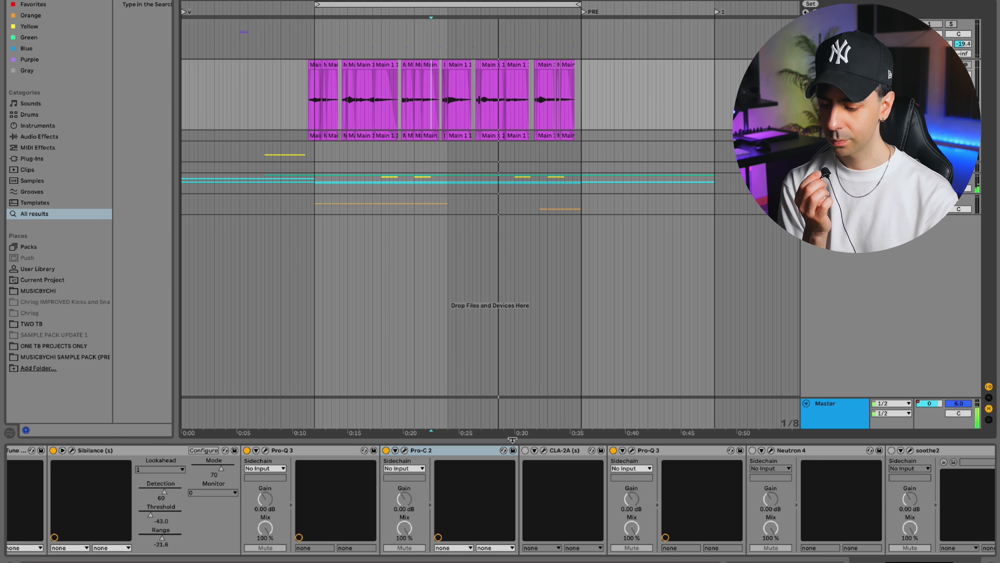
click(526, 451)
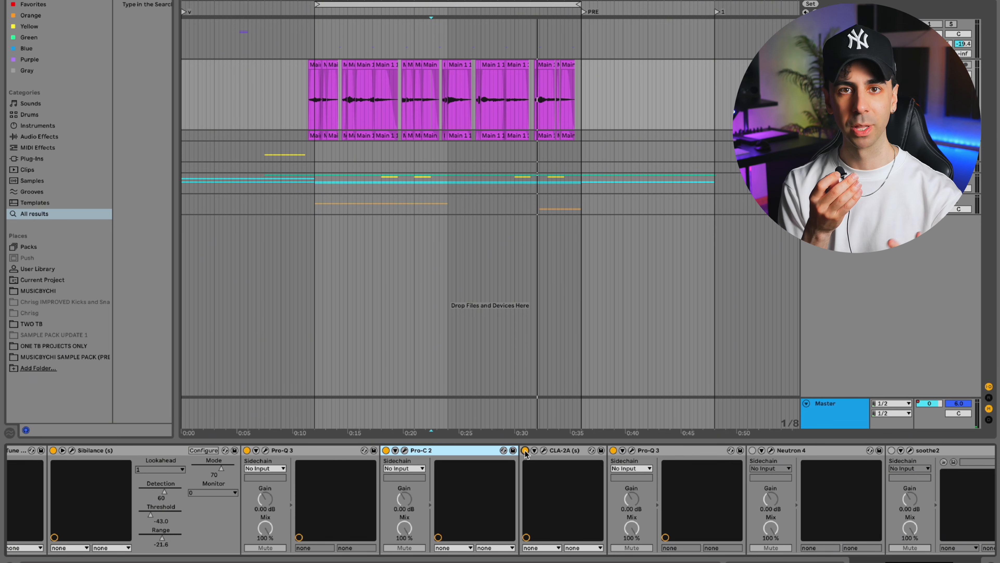
- Open the second Pro-Q 3, examine the high-frequency boost near 10 kHz, and close its window
click(633, 450)
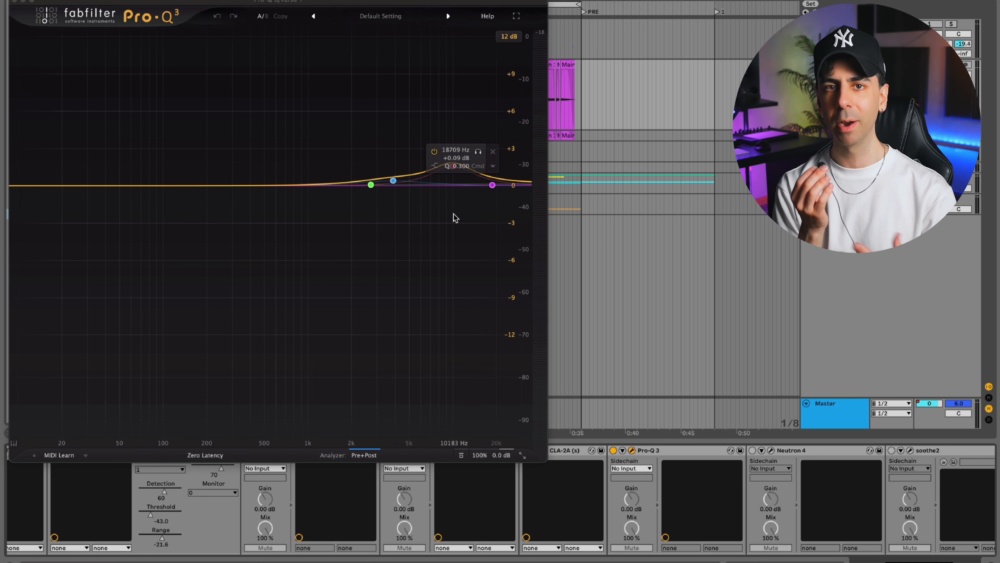
click(453, 167)
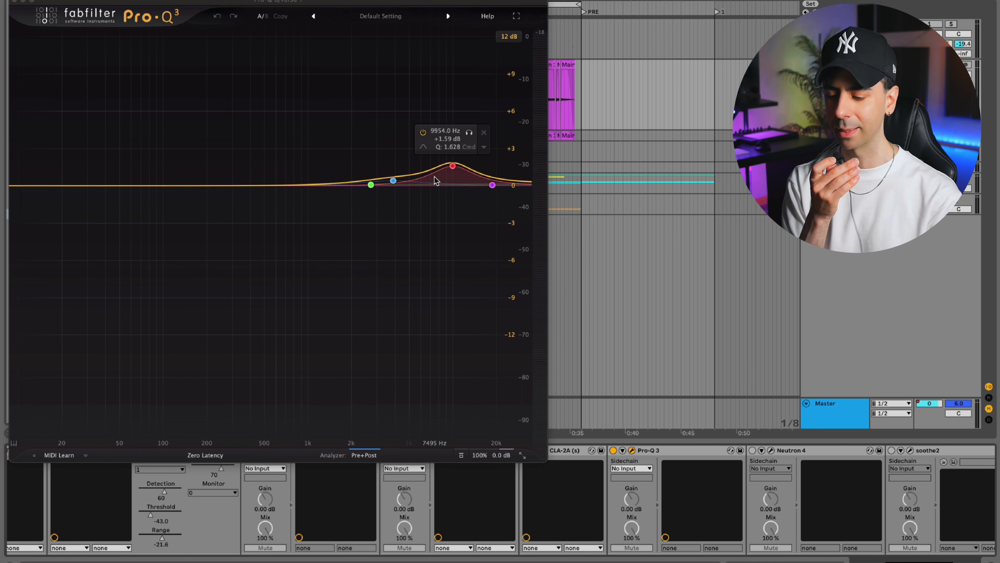
click(15, 1)
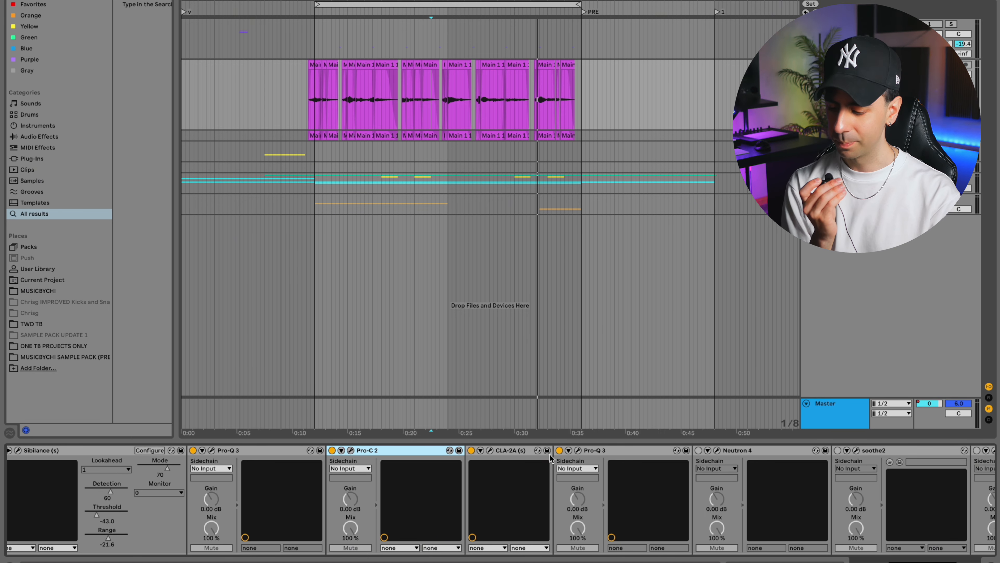
- Switch on Neutron 4 and examine its Equalizer bands, including the Proportional Q boost on band 3
click(717, 451)
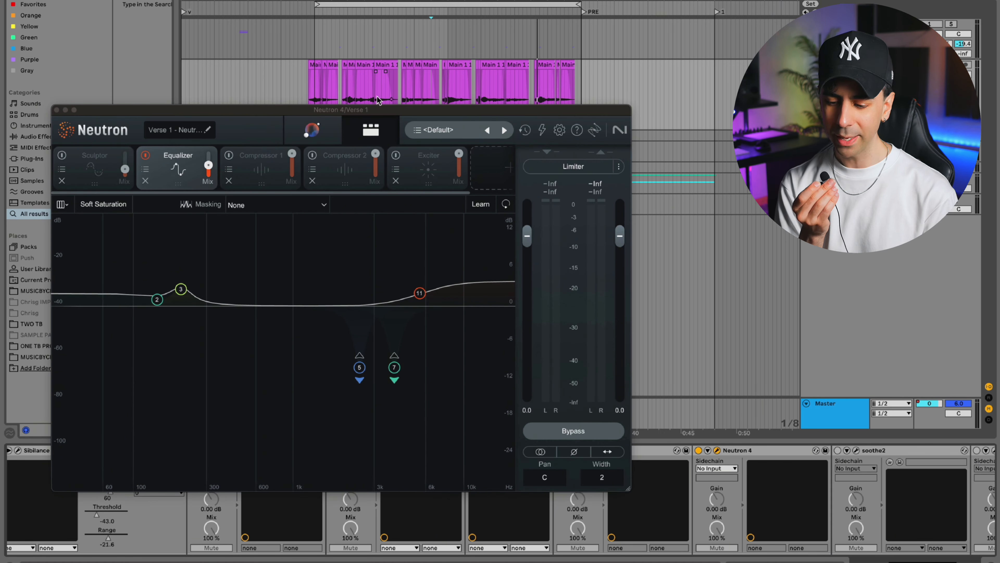
drag(363, 114, 407, 59)
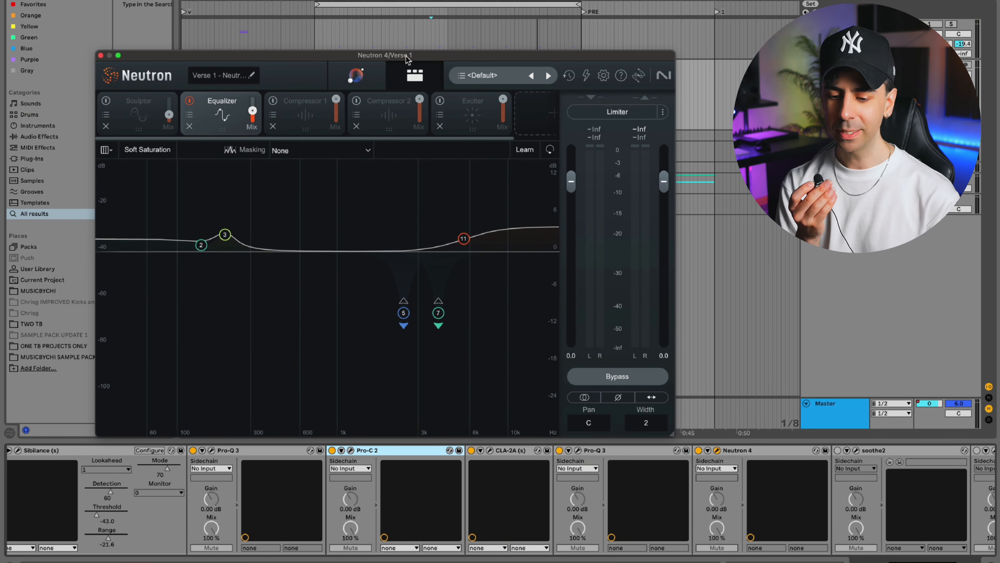
drag(407, 59, 430, 37)
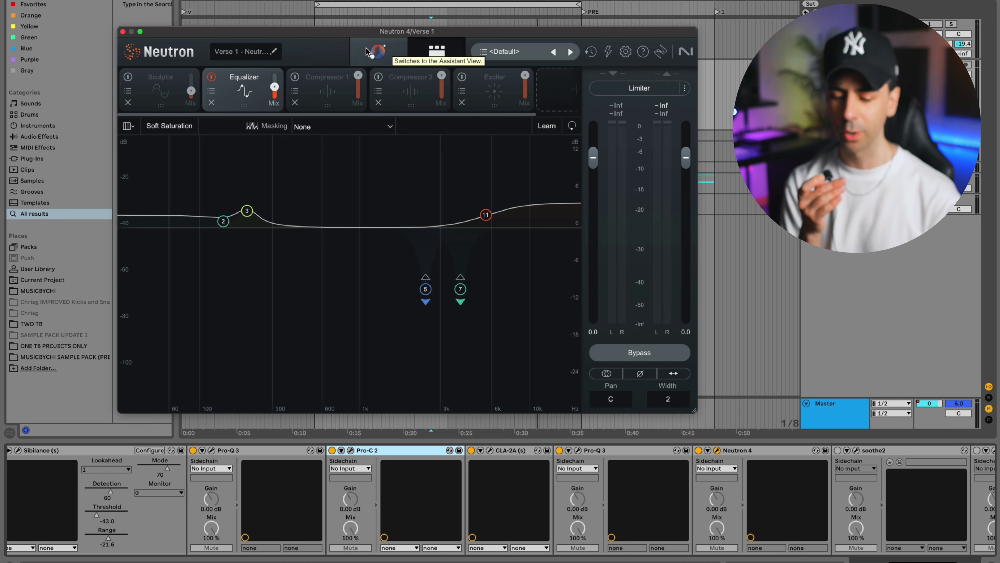
drag(324, 32, 402, 15)
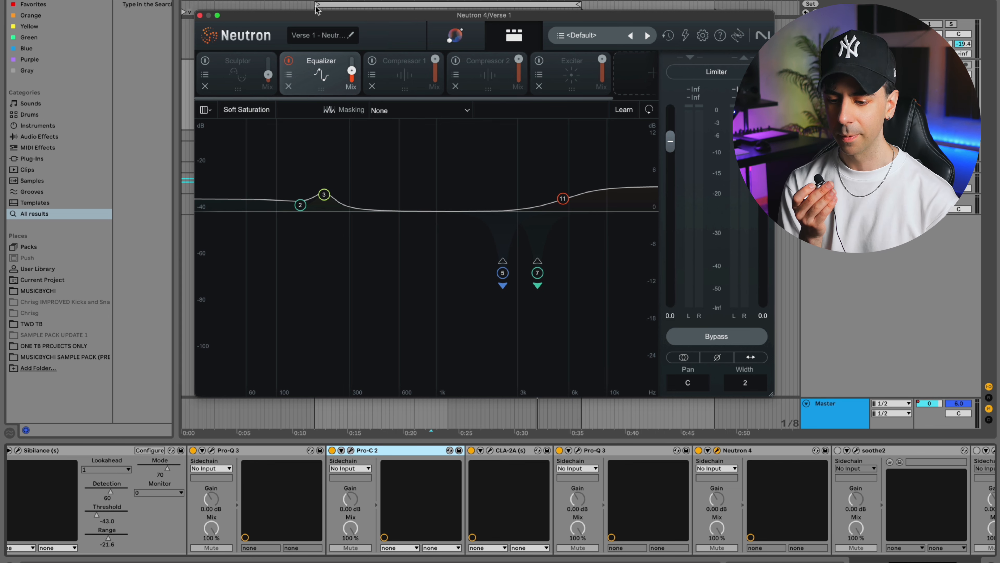
drag(309, 16, 263, 27)
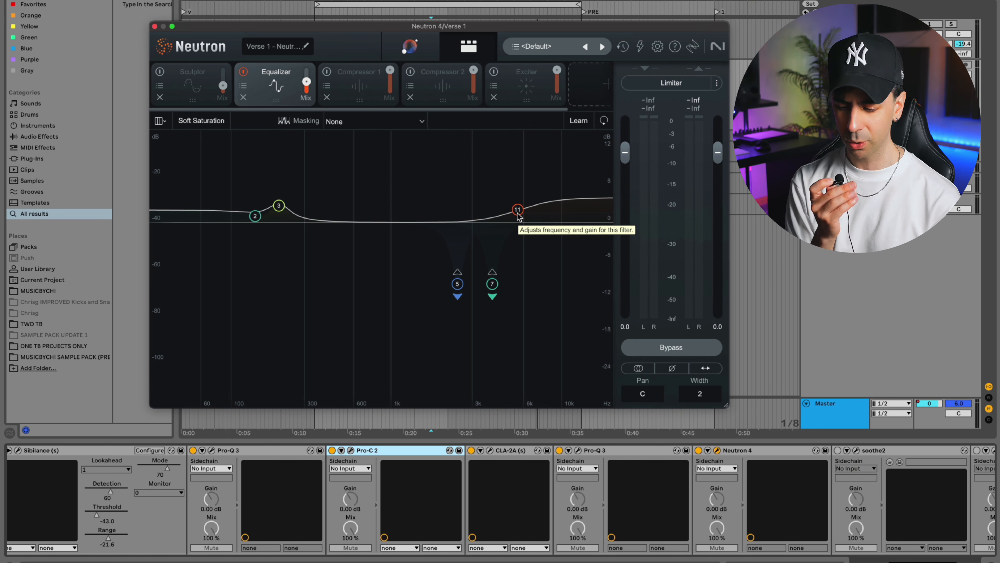
click(279, 206)
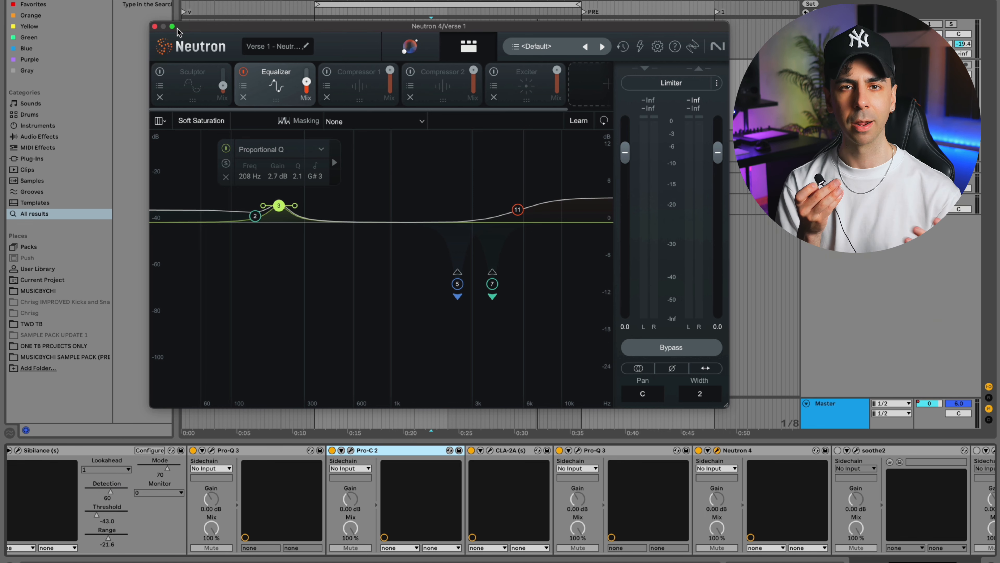
drag(185, 30, 190, 32)
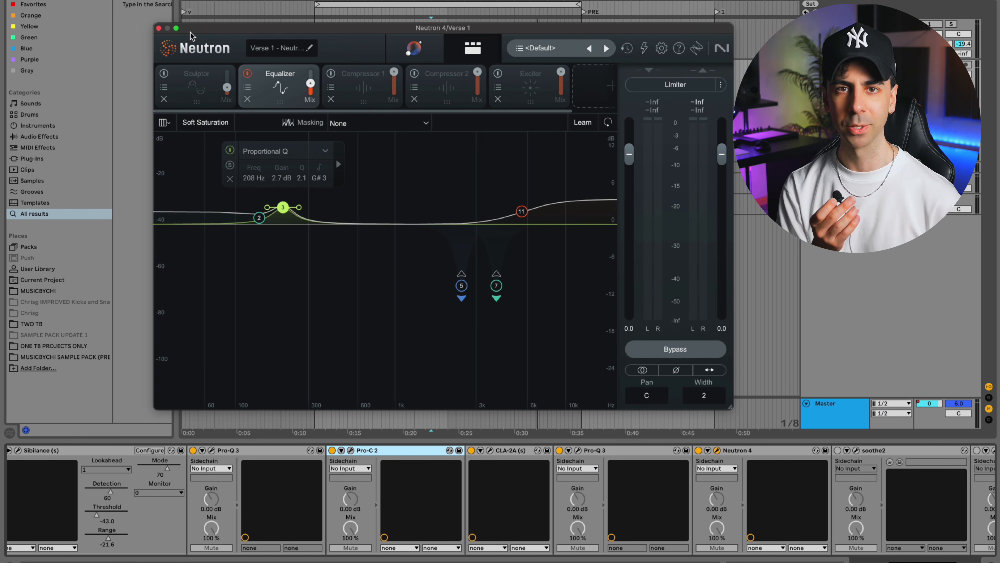
drag(190, 33, 133, 21)
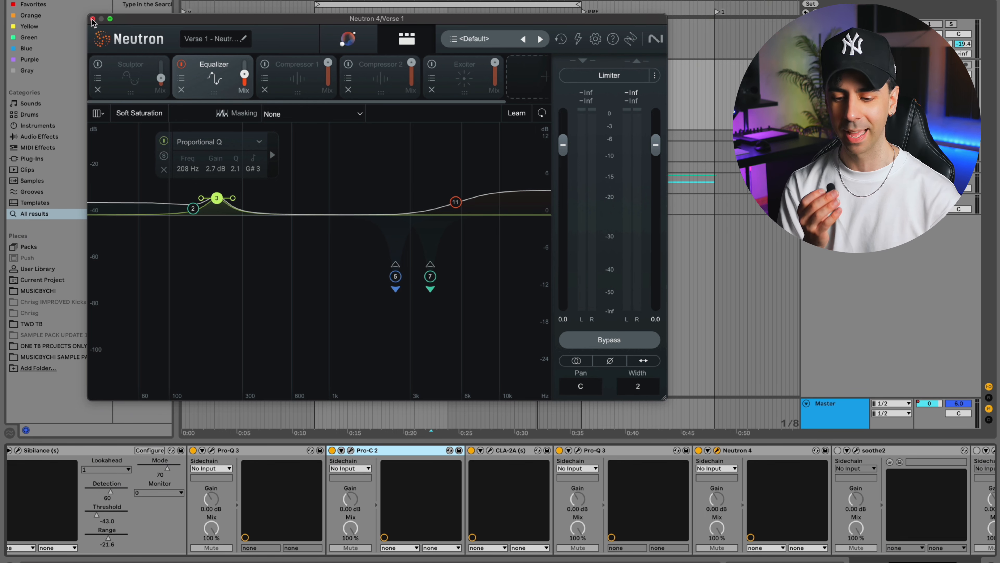
- Close the Neutron 4 window and compare the vocal during playback with Neutron 4 bypassed and active
drag(99, 19, 200, 19)
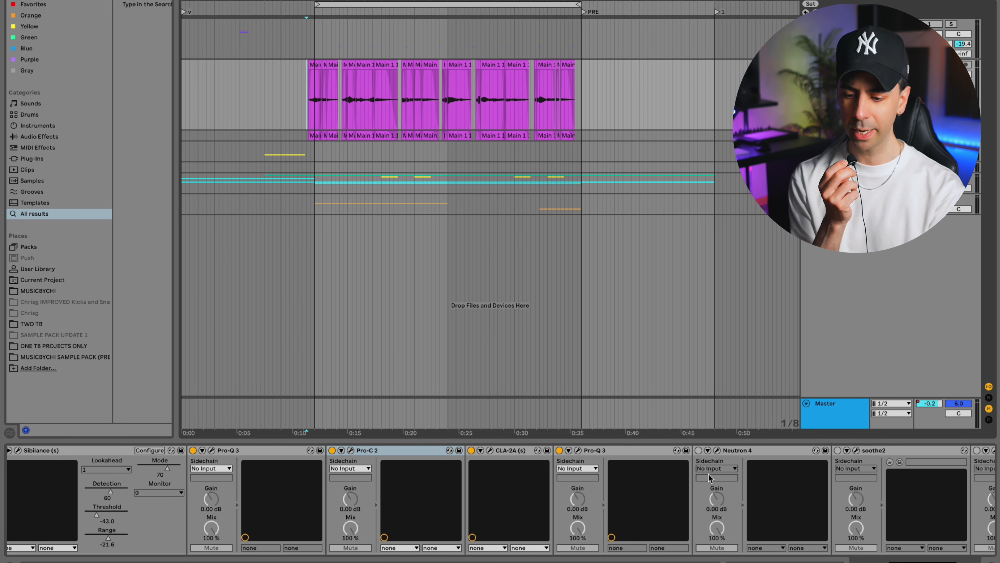
key(space)
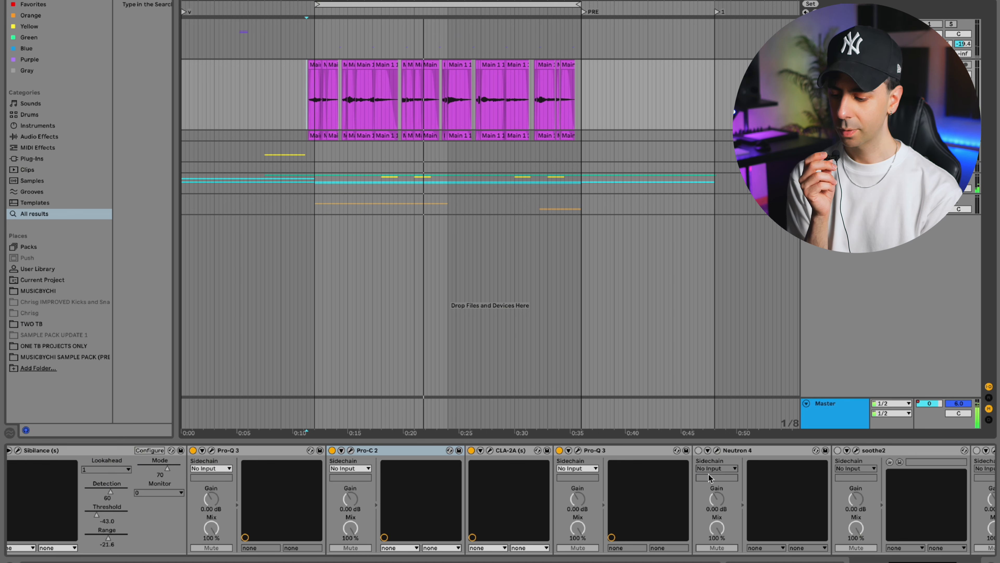
click(699, 451)
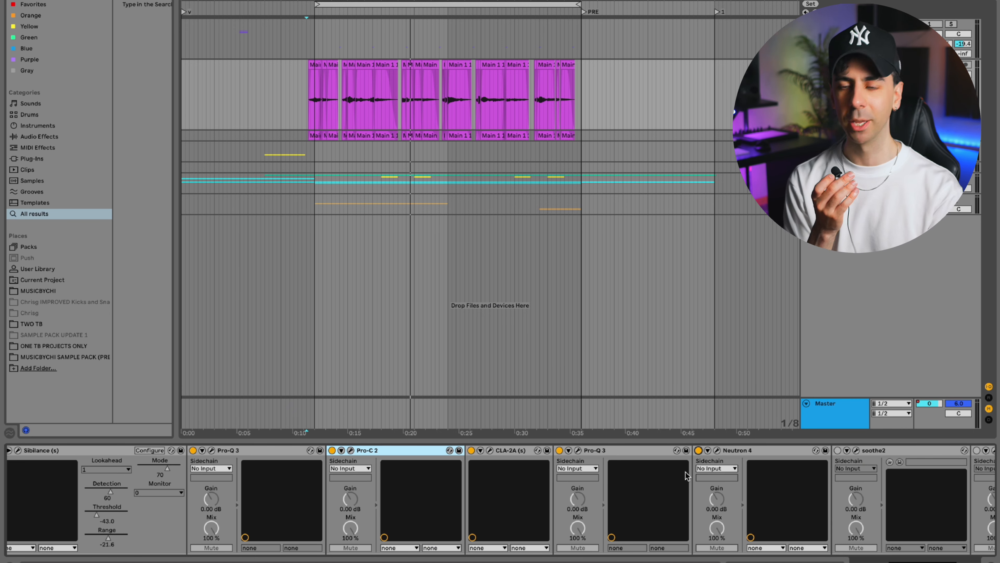
- Switch on the first soothe2, examine its Vocal de-harsh 1 settings, set the depth to 4.6, and close the window
click(621, 451)
mouse_move(442, 167)
mouse_down()
mouse_move(436, 128)
mouse_move(451, 160)
mouse_up()
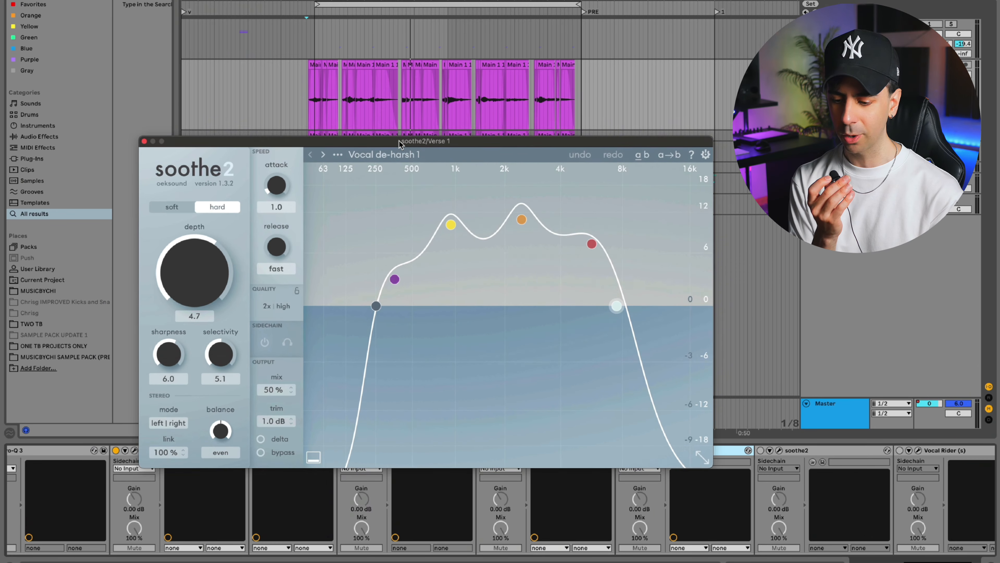
drag(400, 144, 405, 139)
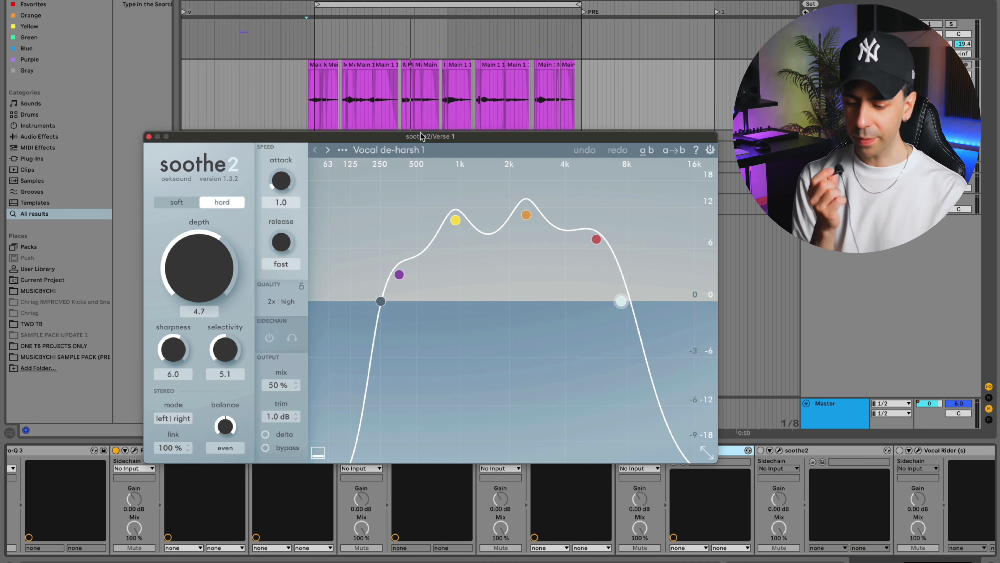
drag(421, 137, 446, 134)
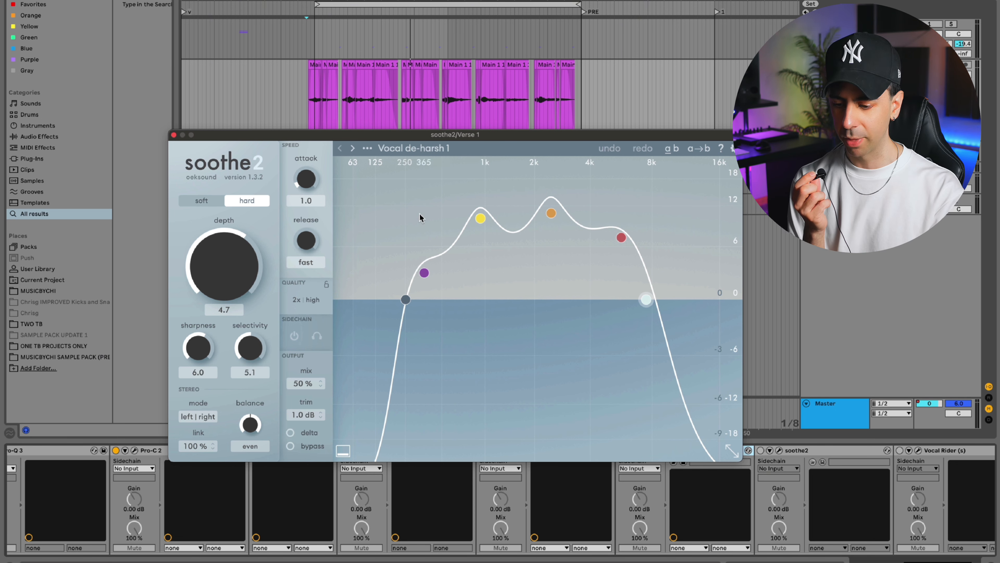
drag(429, 133, 403, 106)
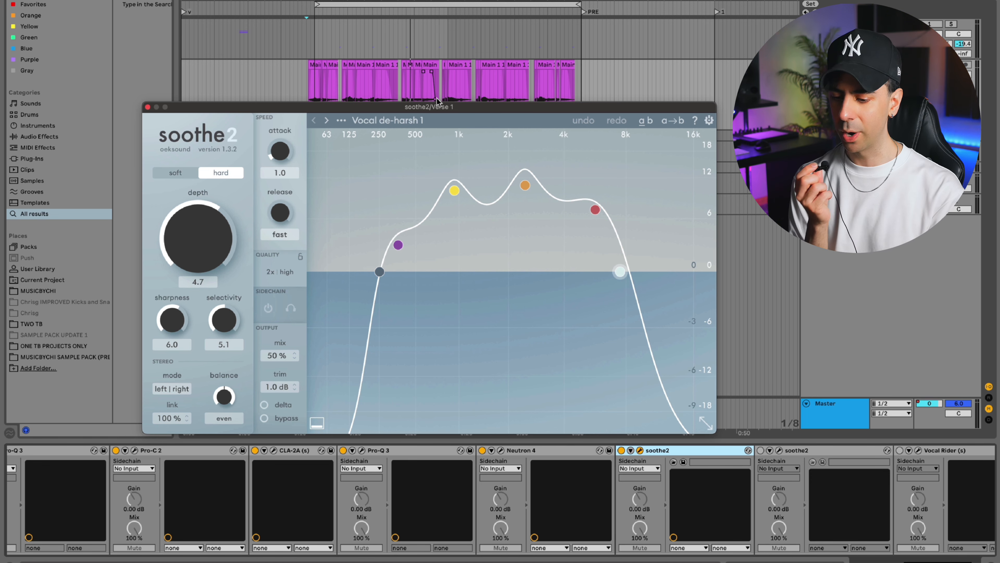
drag(439, 107, 405, 83)
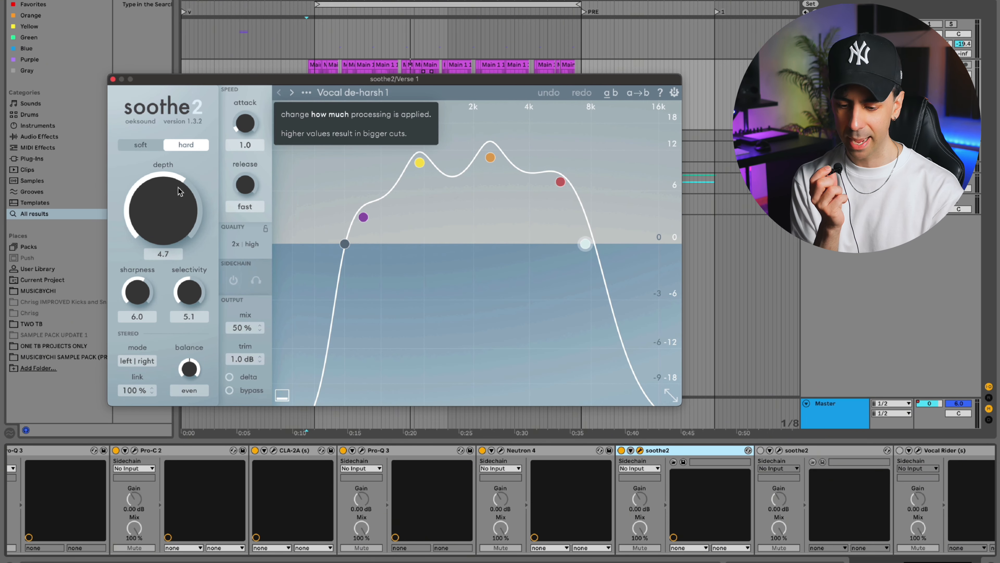
scroll(176, 207, down, 1)
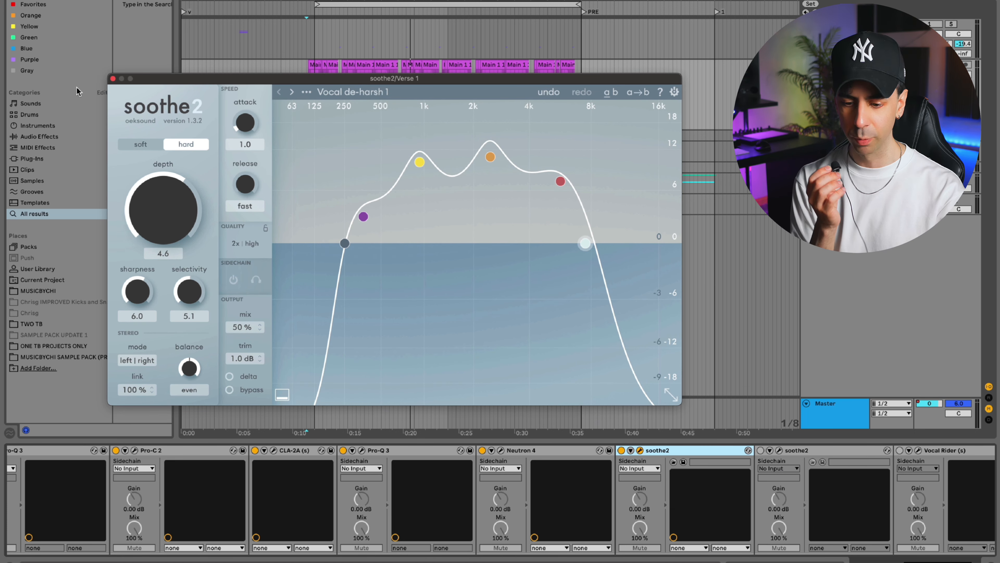
click(112, 78)
- Compare the vocal during playback with the first soothe2 bypassed and active
click(622, 451)
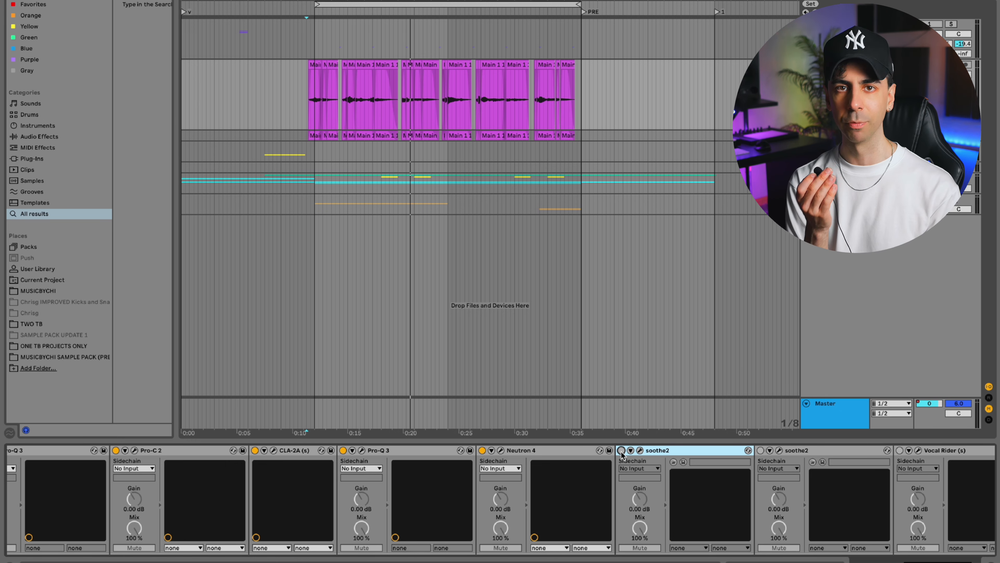
key(space)
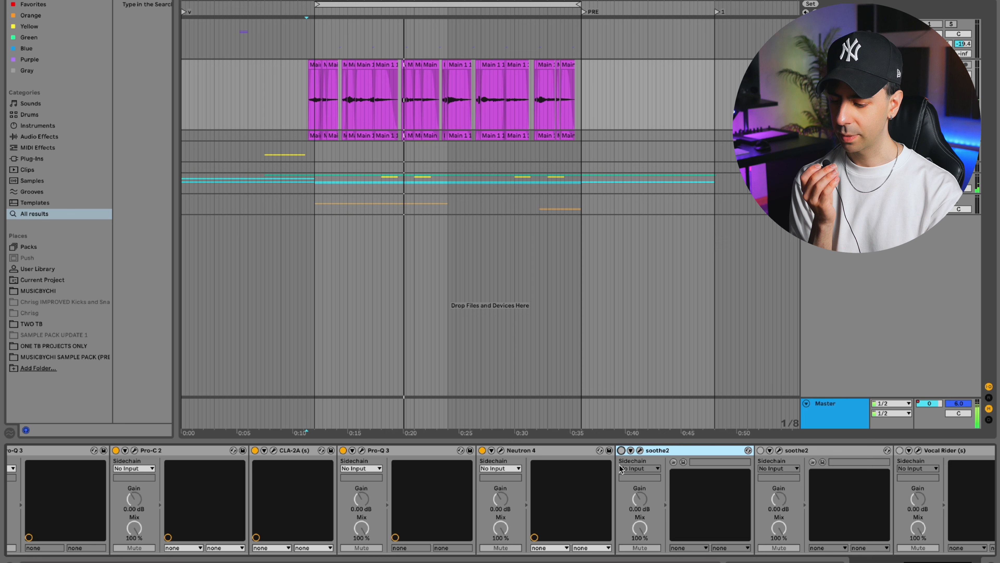
click(621, 450)
key(space)
key(space)
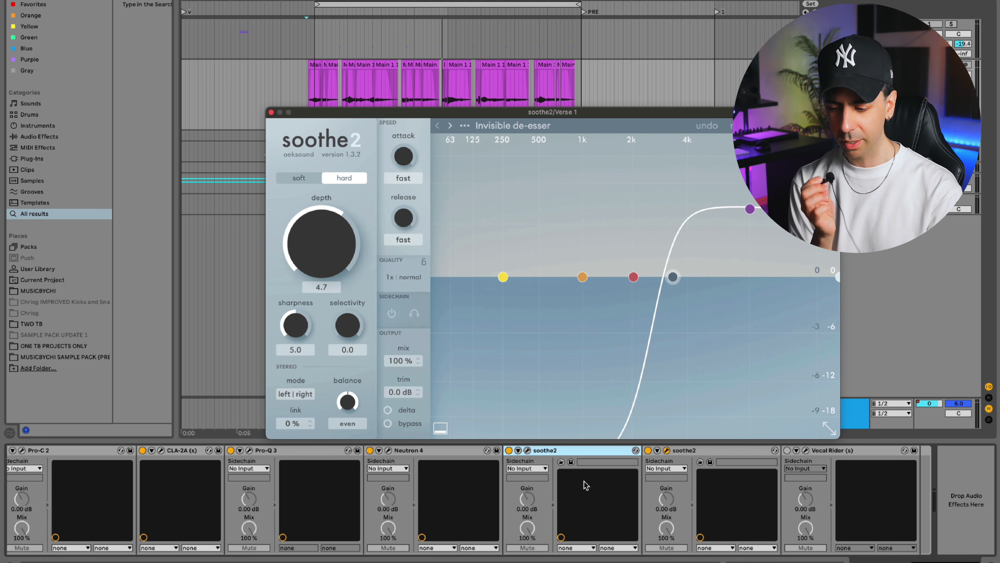
- Examine the second soothe2's Invisible de-esser settings and check the frequency of its low cut band
drag(553, 113, 480, 59)
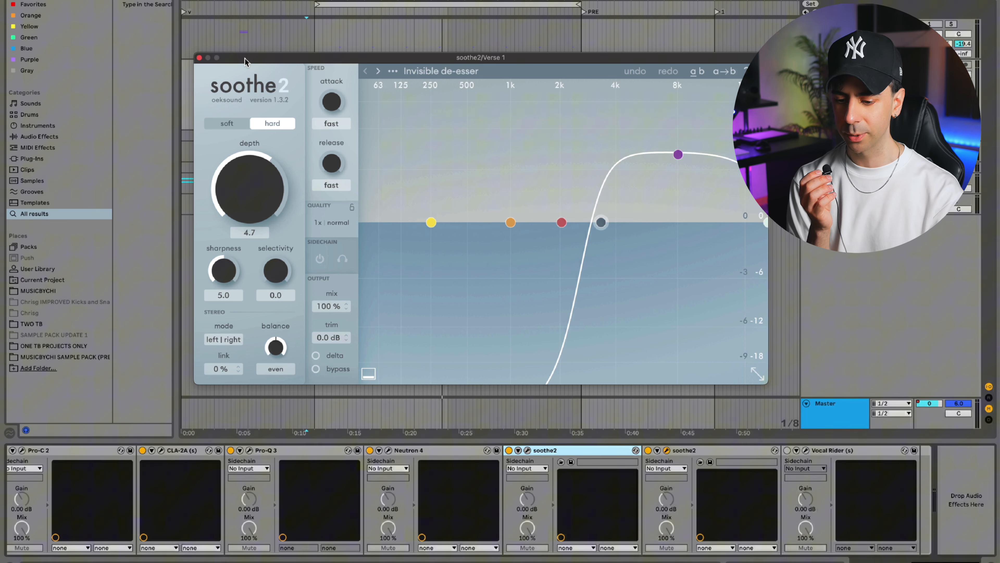
drag(244, 60, 192, 80)
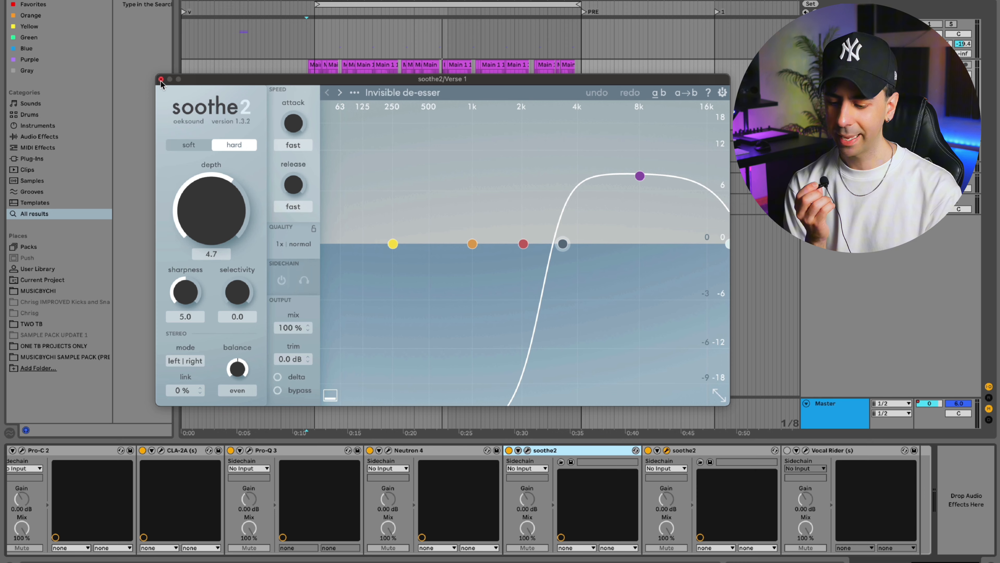
drag(189, 84, 319, 82)
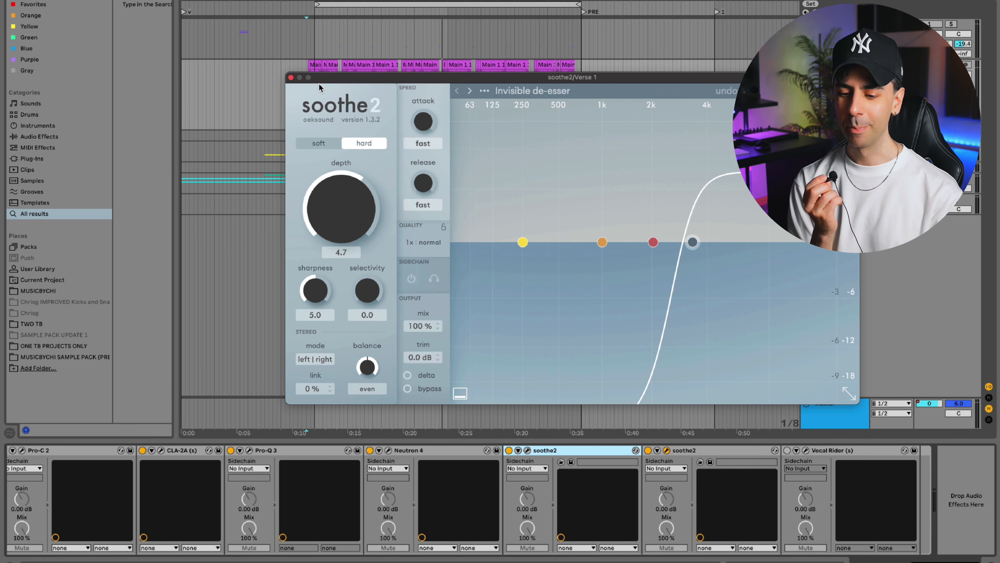
drag(319, 88, 287, 81)
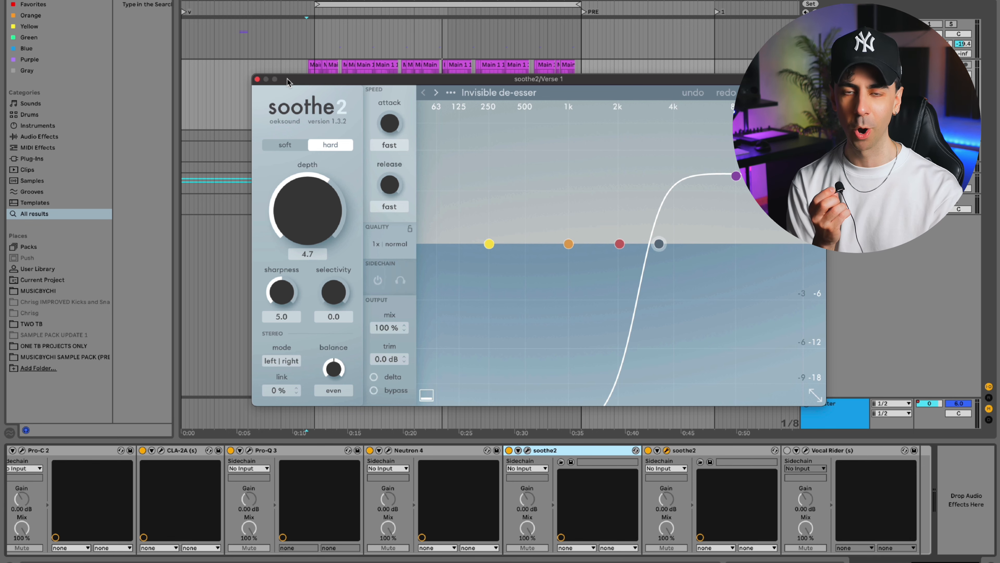
drag(289, 82, 202, 148)
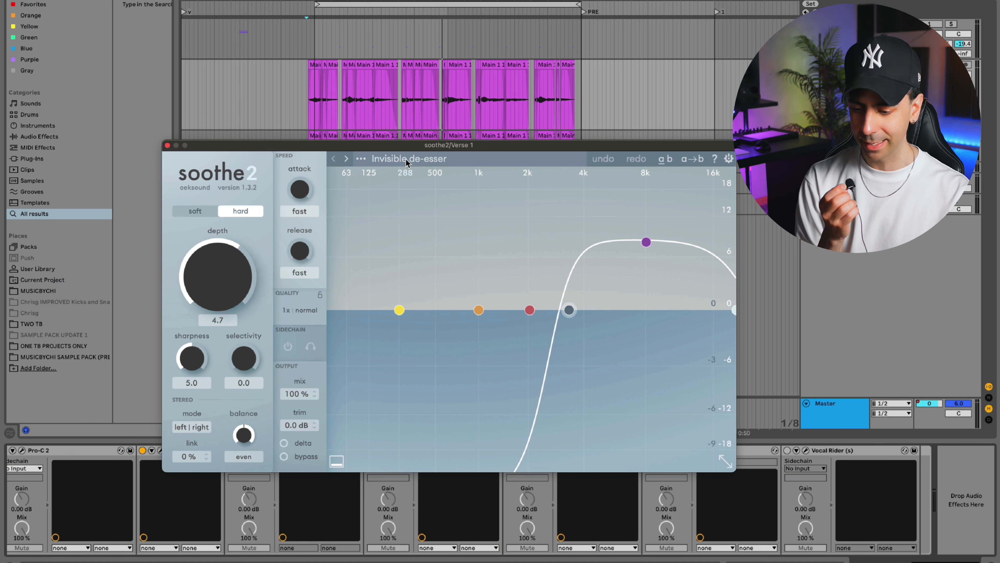
click(569, 311)
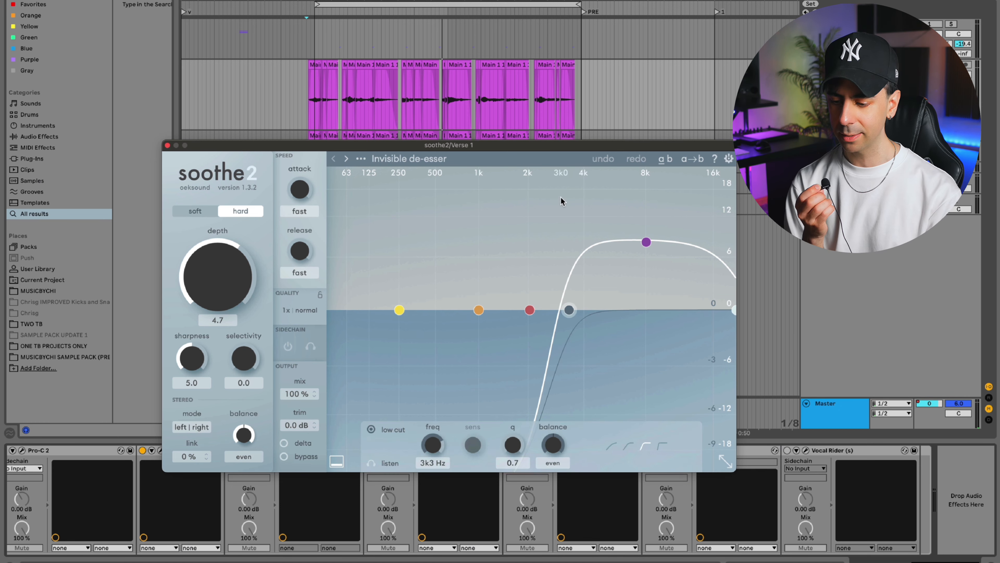
drag(566, 145, 563, 28)
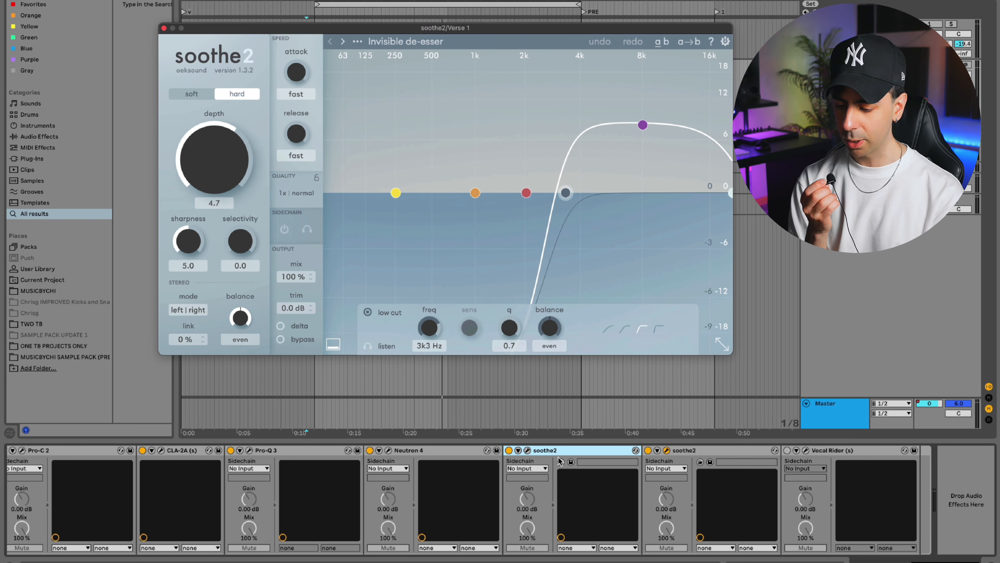
- Check the first soothe2's Vocal de-harsh 1 settings, close that window, and move the Invisible de-esser window clear of the vocal clips
click(528, 450)
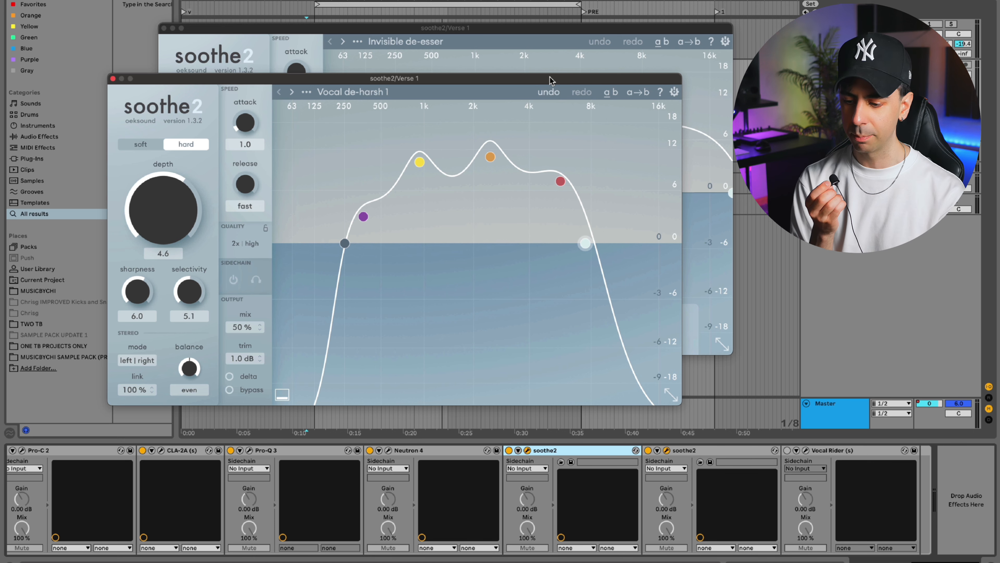
click(113, 79)
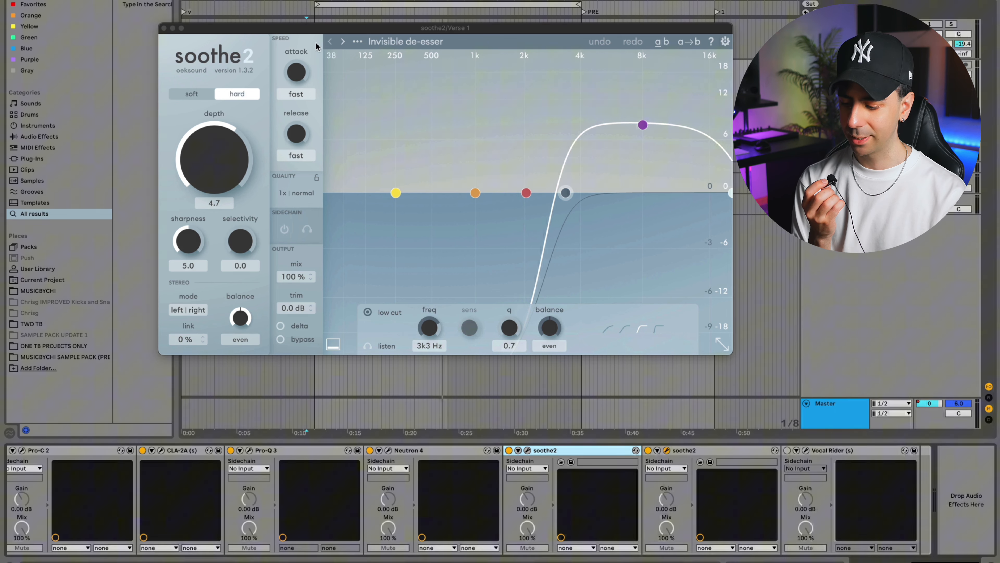
drag(291, 32, 285, 116)
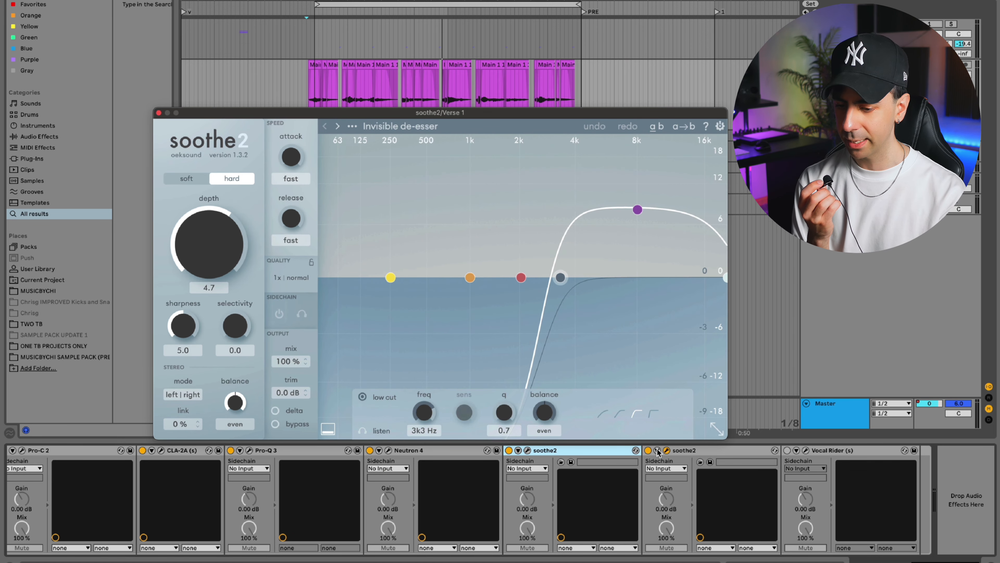
- Compare the vocal during playback with the second soothe2 bypassed and active, and close its window
click(648, 450)
key(space)
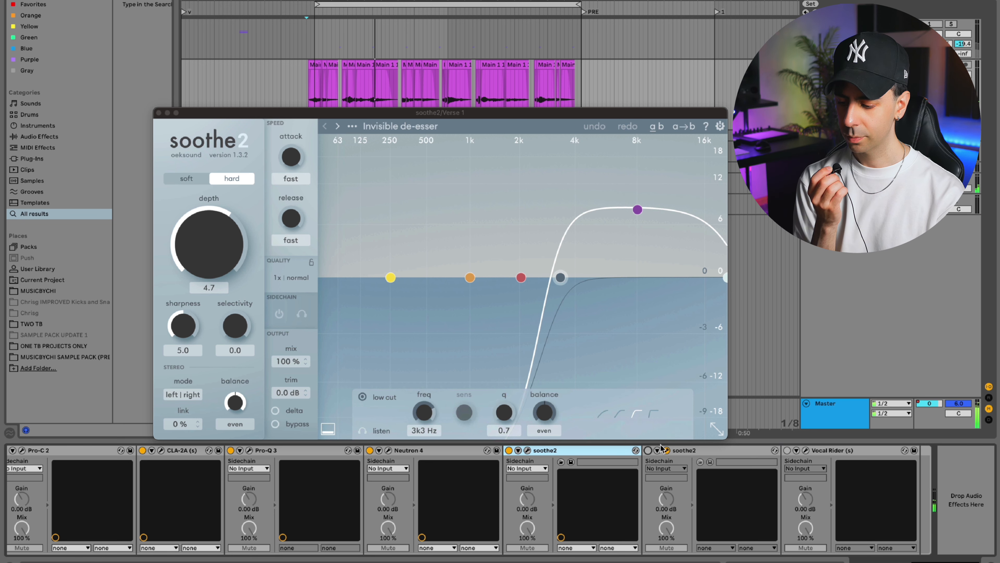
click(647, 450)
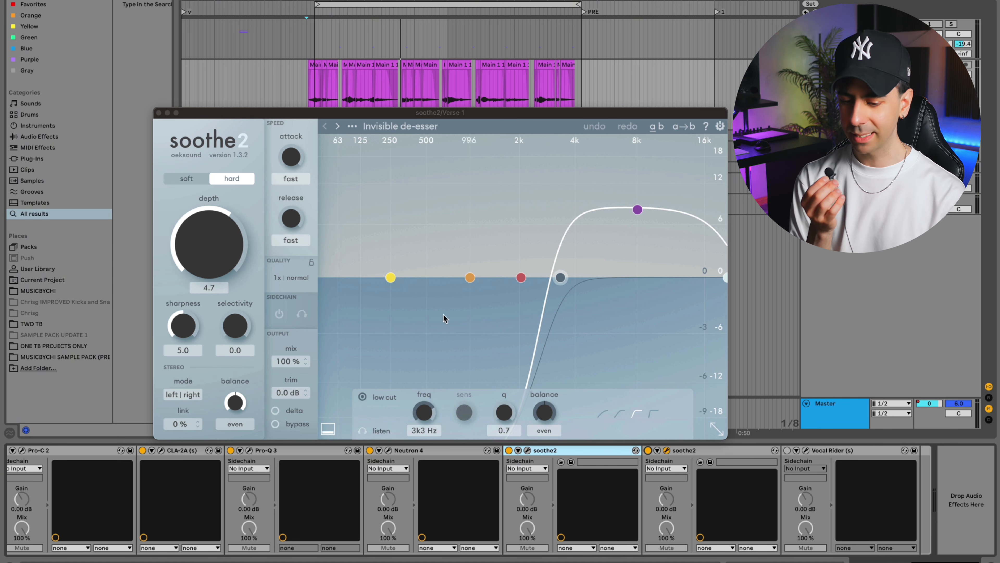
click(159, 113)
- Switch on Vocal Rider, examine its Fast Rider preset and range settings, and close the window
scroll(758, 476, left, 10)
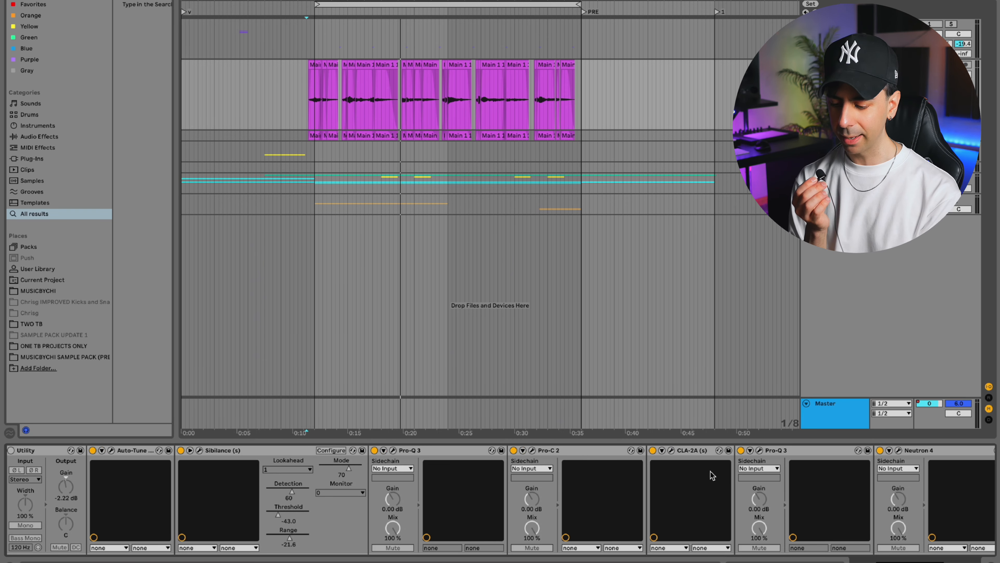
scroll(713, 475, right, 10)
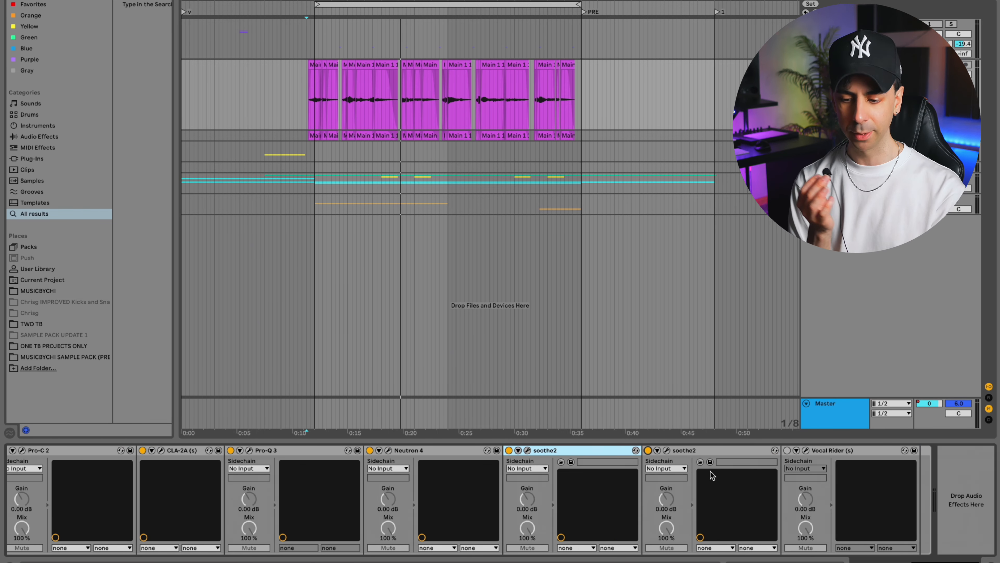
click(787, 451)
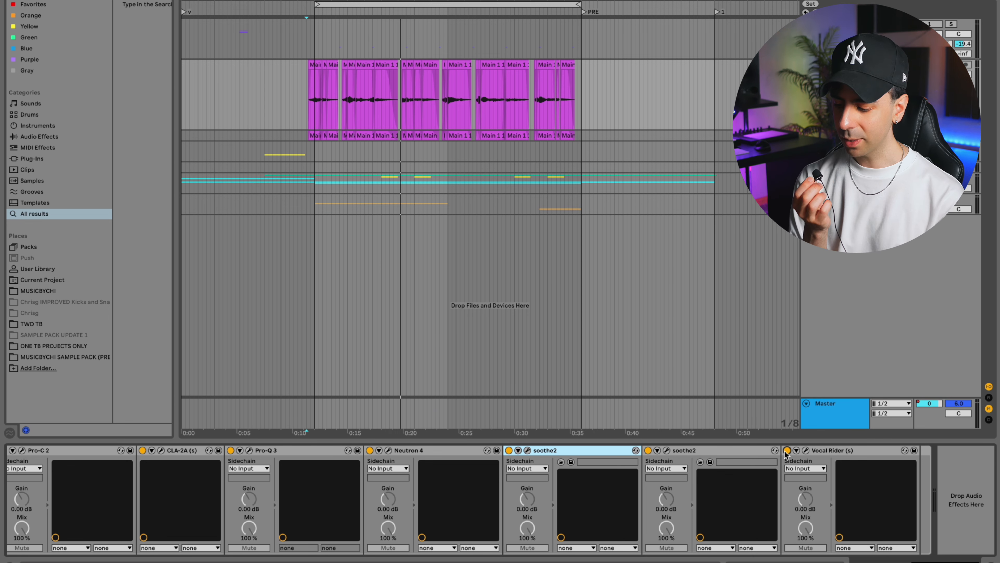
click(806, 451)
drag(177, 27, 418, 95)
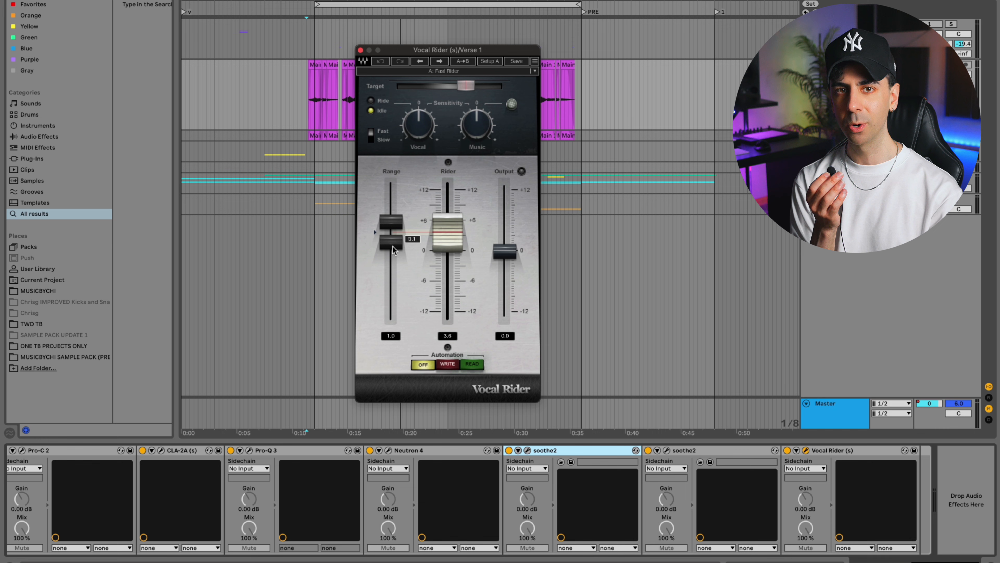
click(441, 72)
click(442, 73)
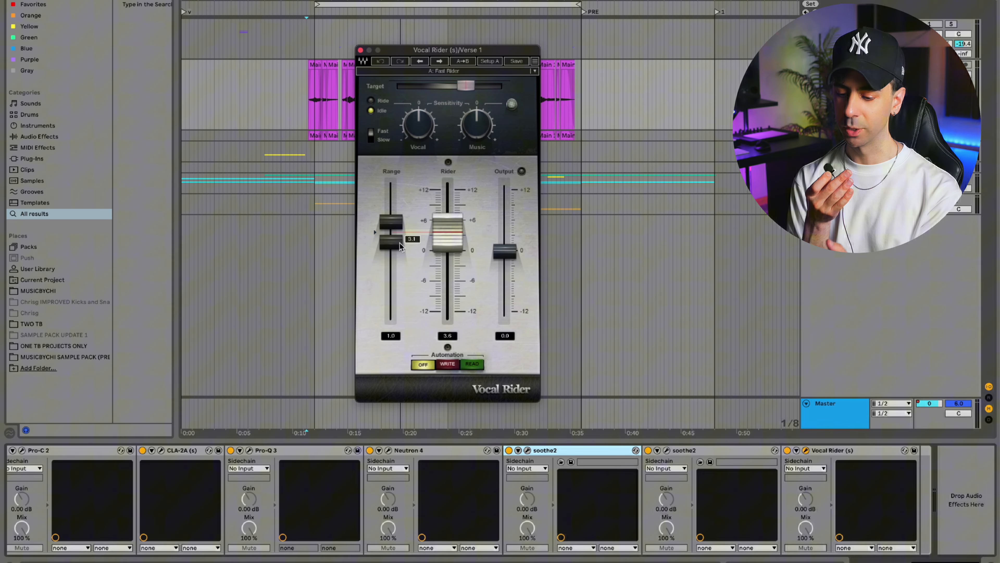
drag(422, 50, 332, 169)
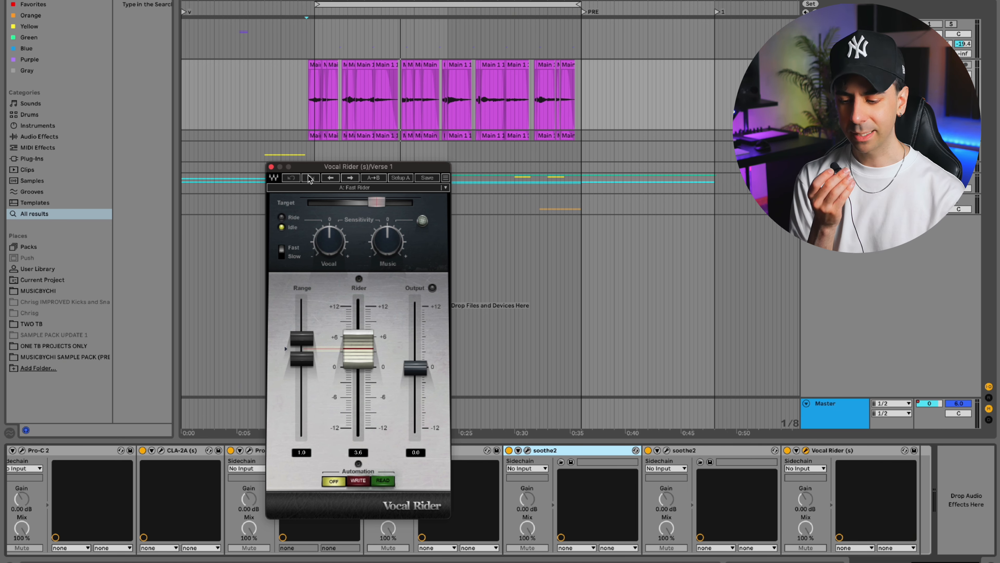
drag(306, 166, 328, 89)
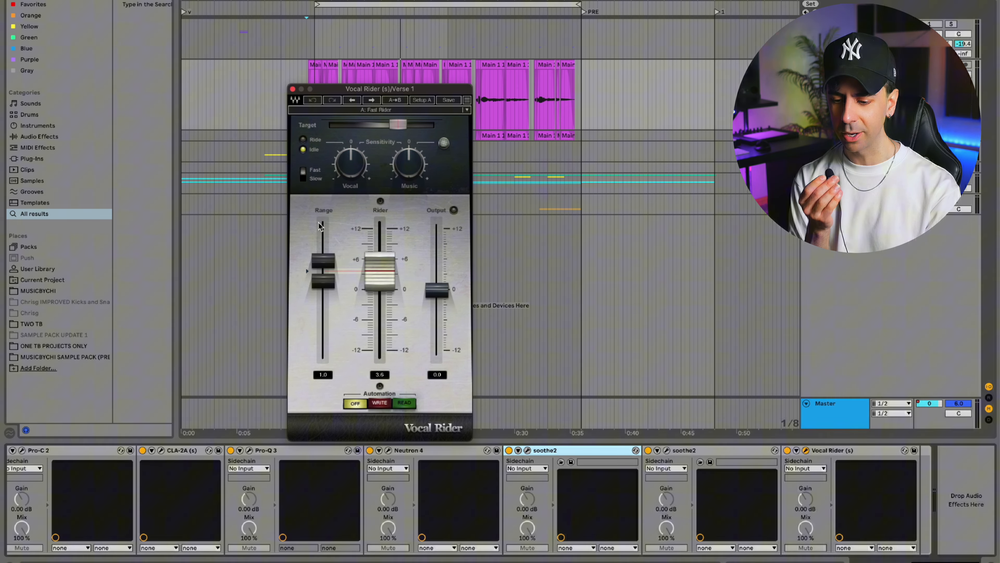
click(292, 89)
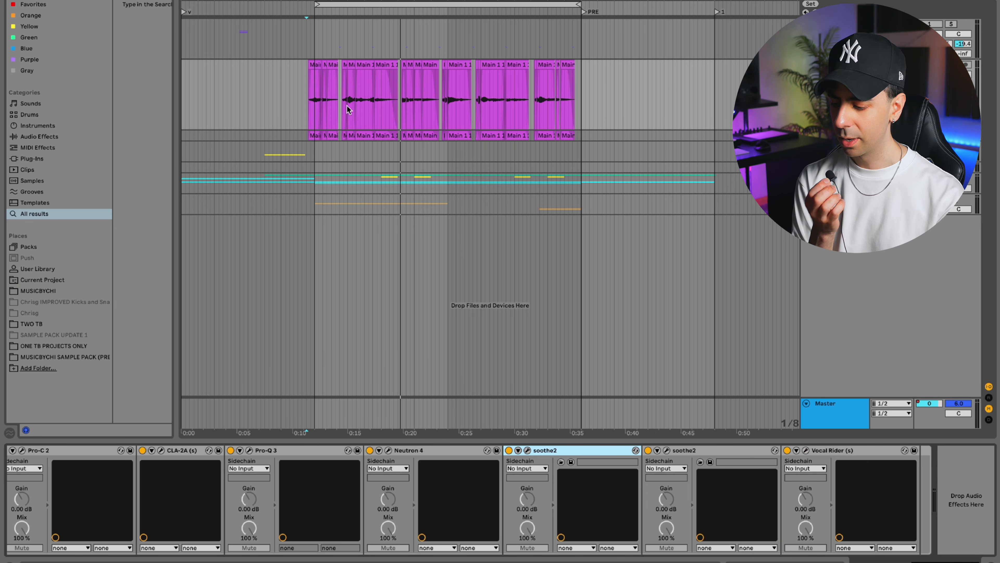
- Compare the vocal during playback with Vocal Rider bypassed and active
click(788, 450)
key(space)
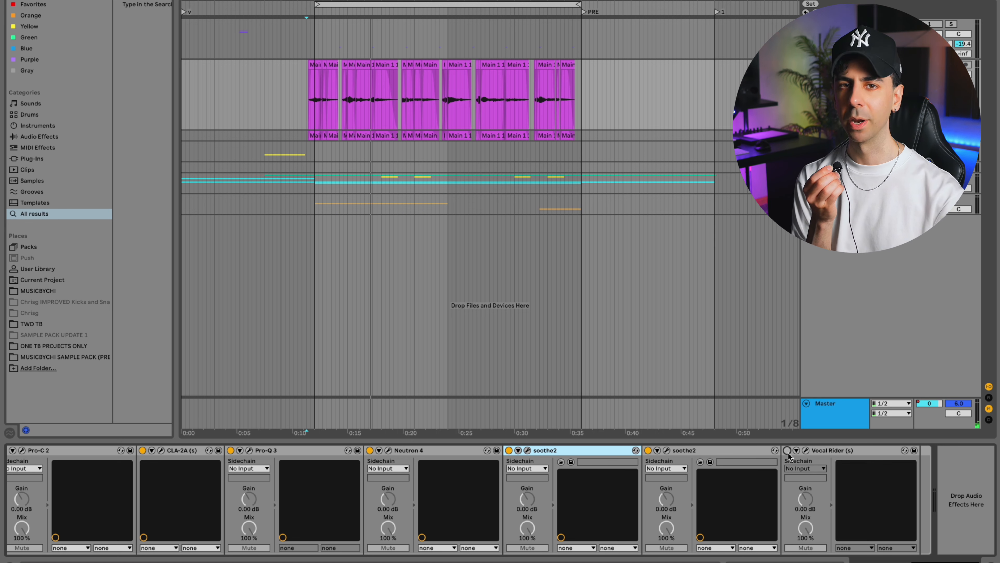
click(787, 450)
key(space)
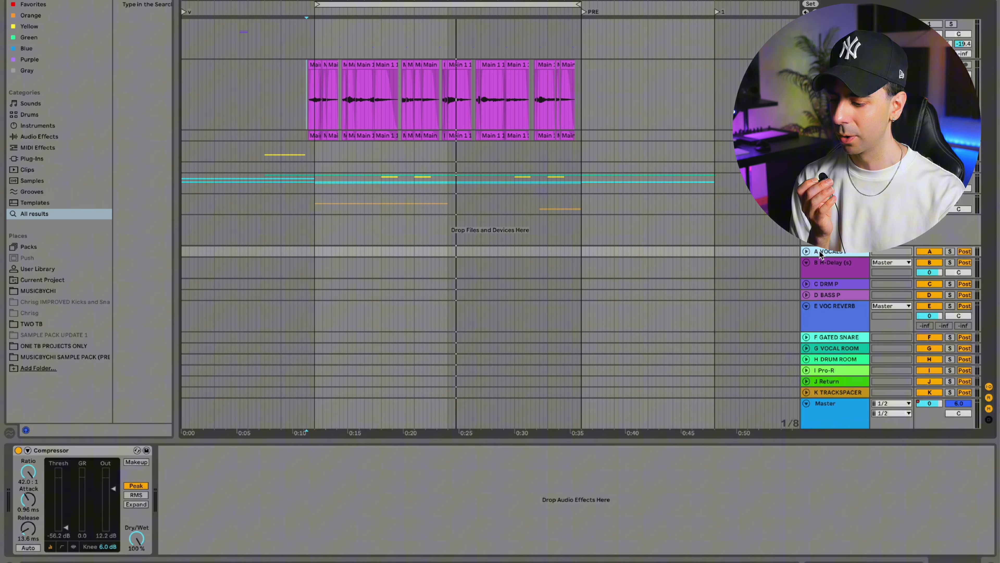
- Unfold the A VOCALS return track, listen to the vocal through it, and examine its Compressor settings
click(806, 251)
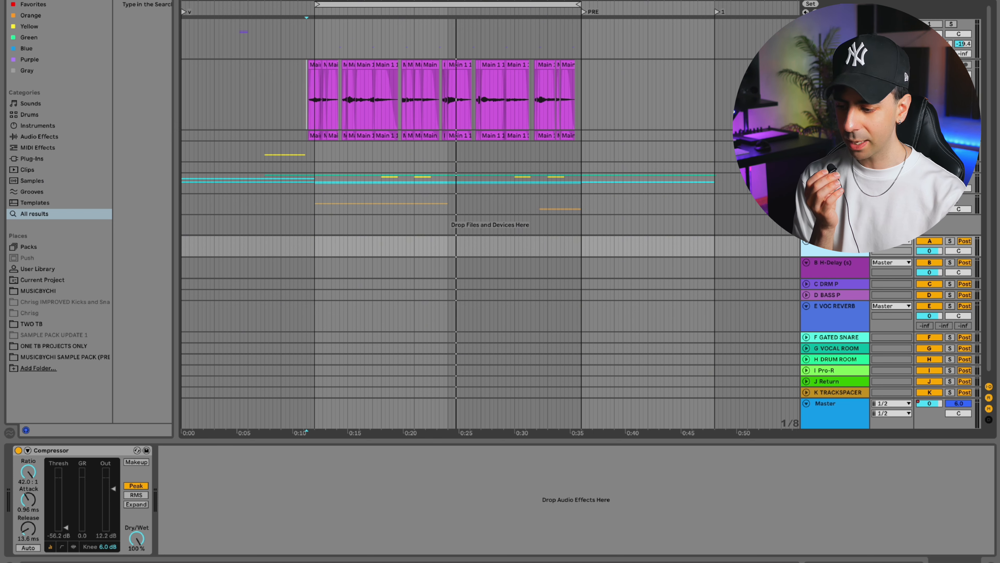
key(space)
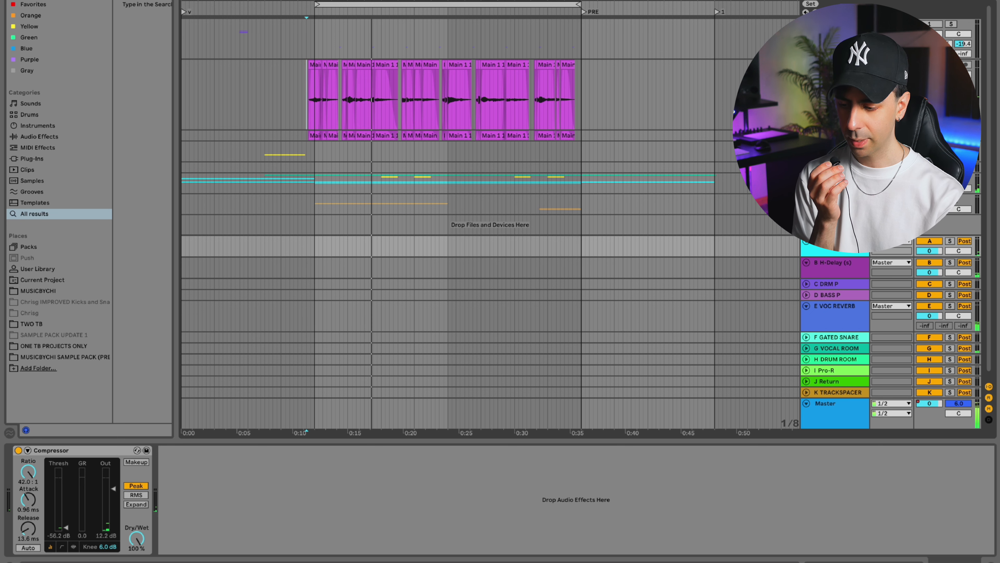
key(space)
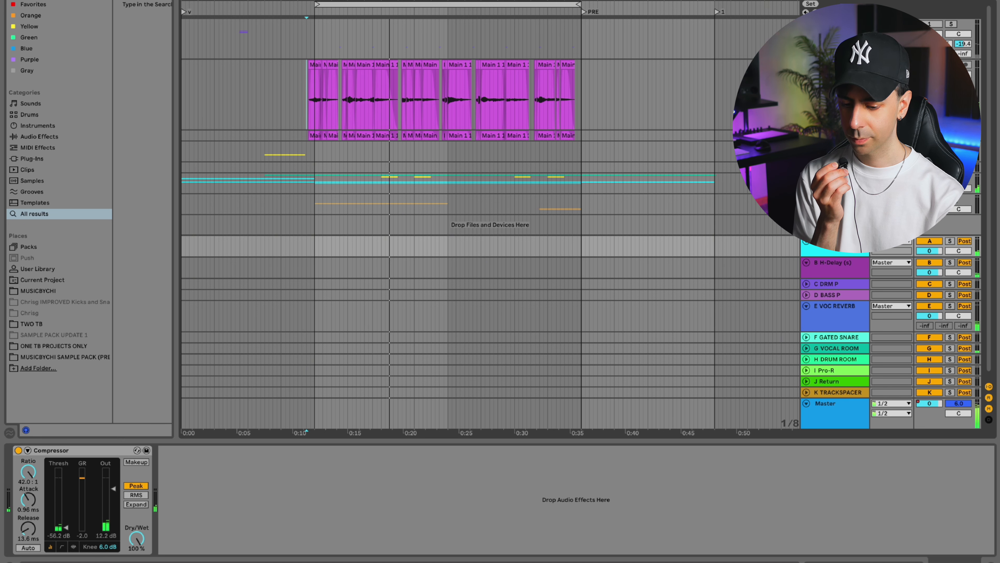
key(space)
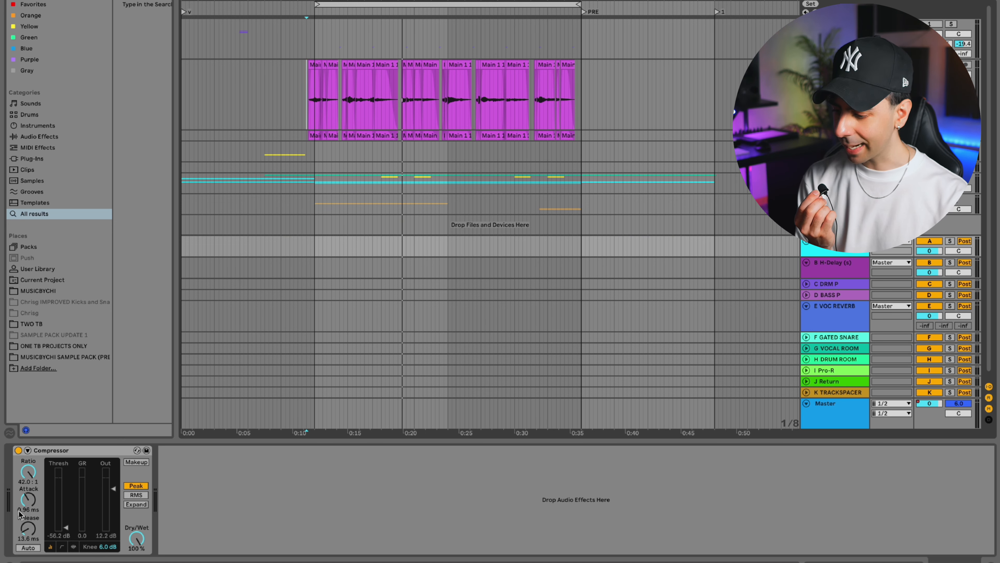
- Open H-Delay on return track B and examine its Goto Delay preset settings
click(844, 266)
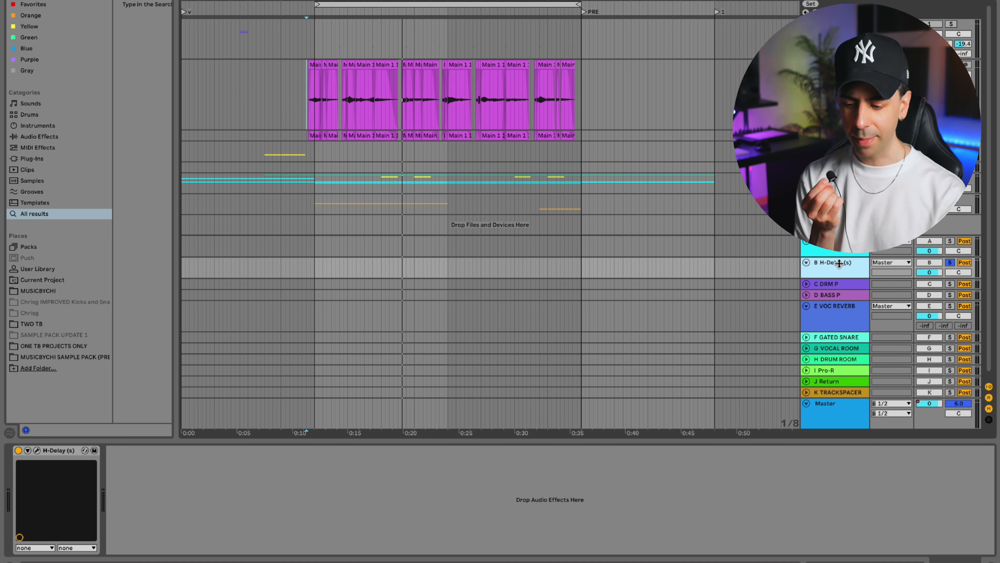
click(37, 450)
drag(521, 209, 397, 167)
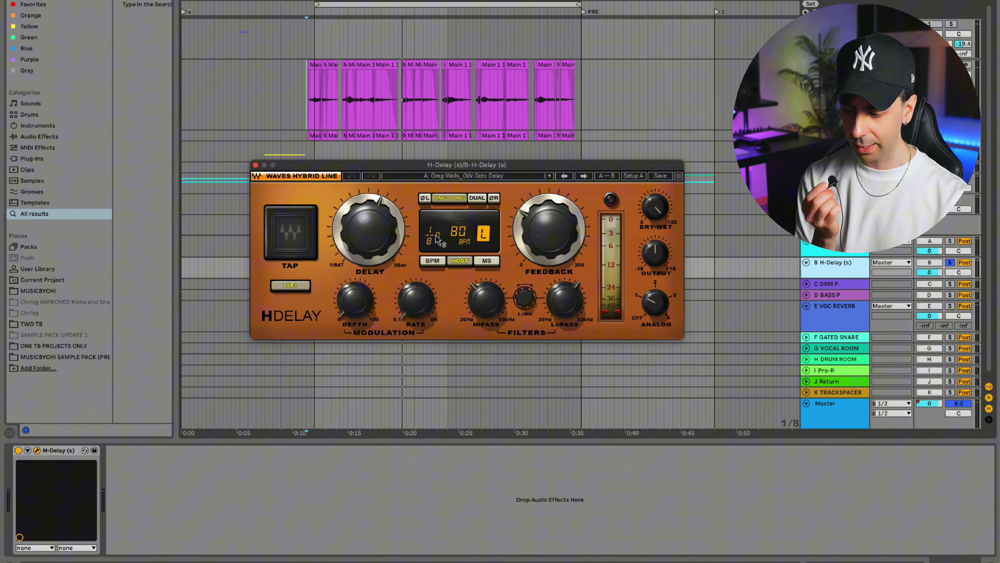
- Enlarge the verse vocal track and display its automation to examine the raised send sections
drag(831, 130, 831, 159)
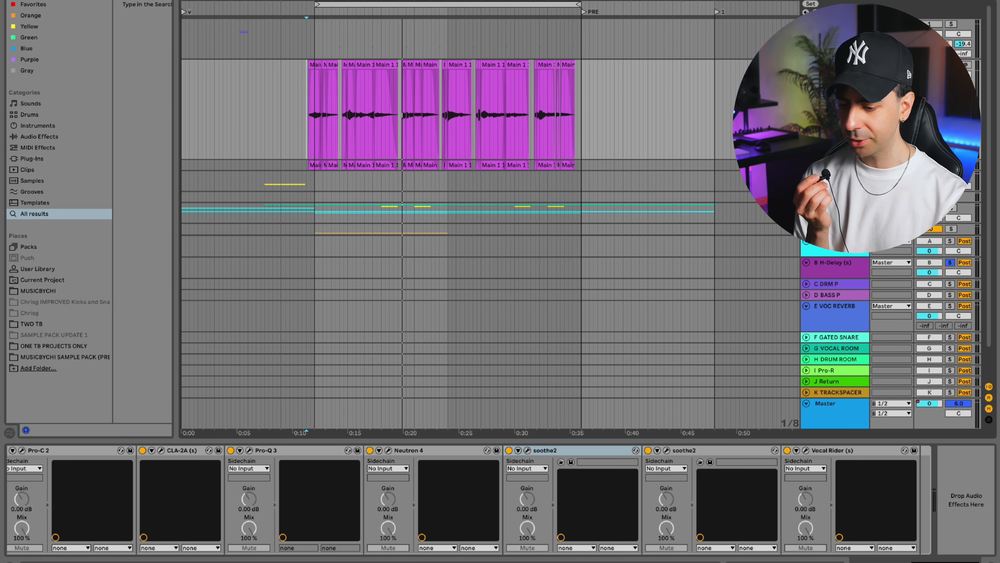
key(a)
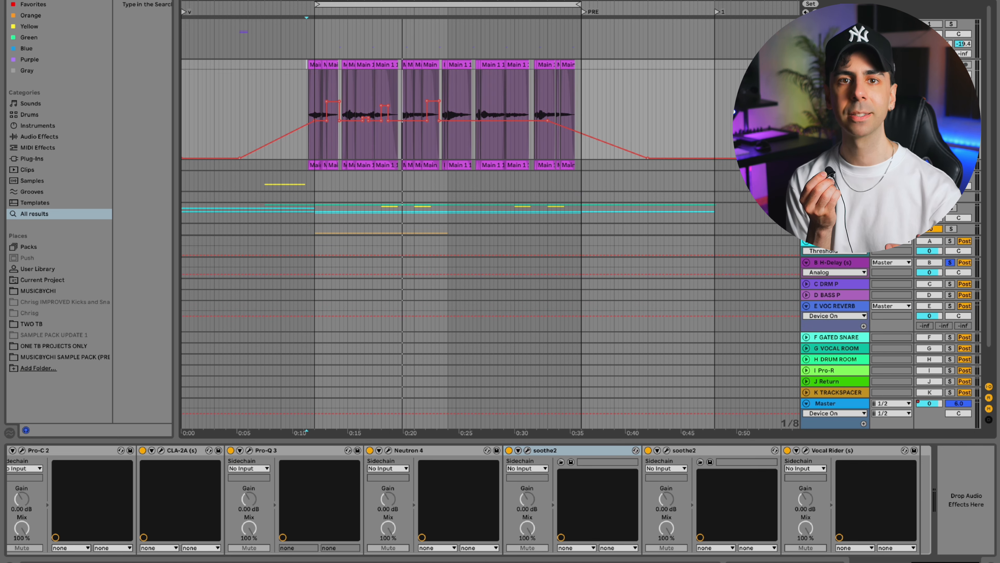
scroll(330, 131, up, 5)
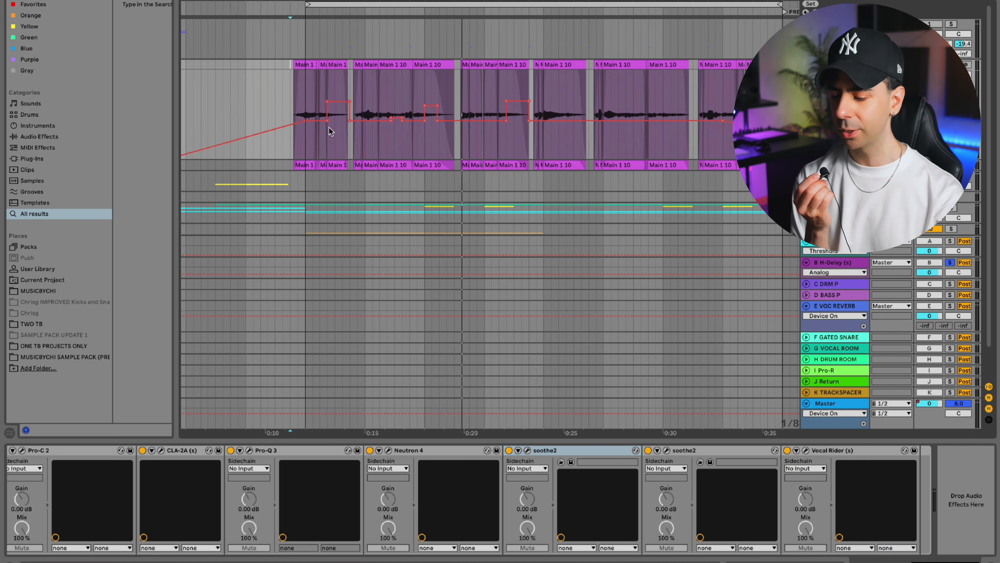
- Compare the vocal during playback with the H-Delay return active and muted, and move the plug-in window below the vocal clips
click(822, 263)
key(space)
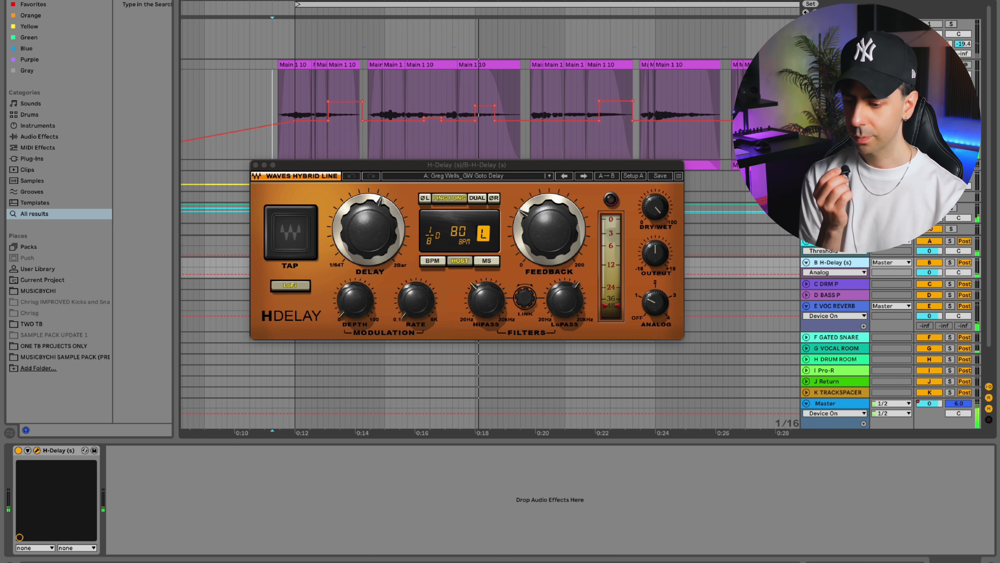
key(space)
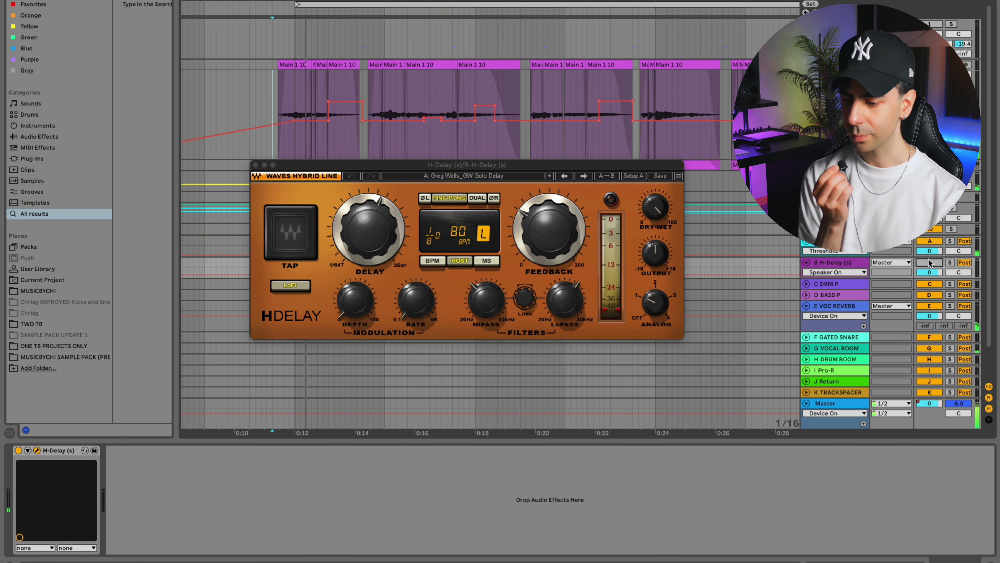
click(929, 262)
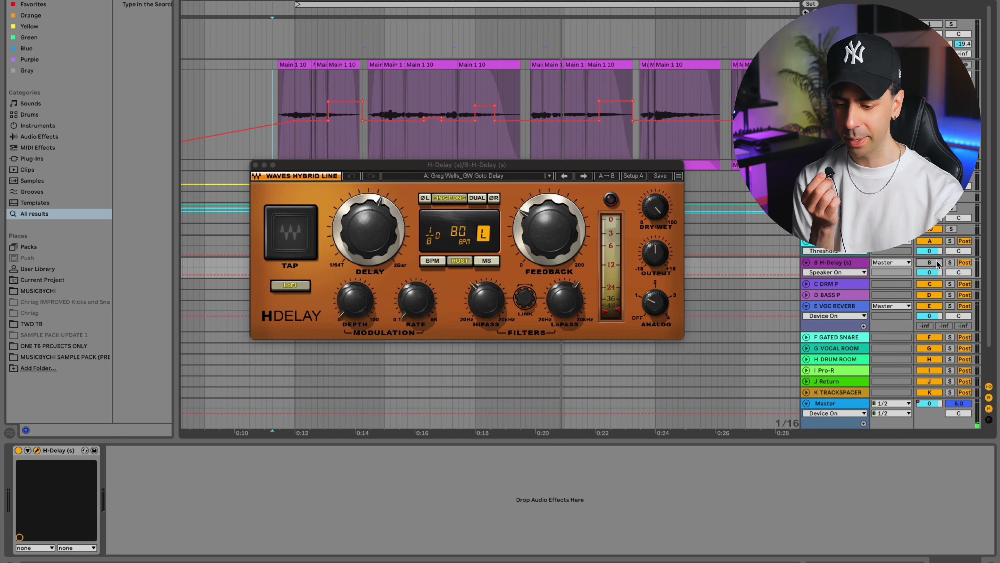
key(space)
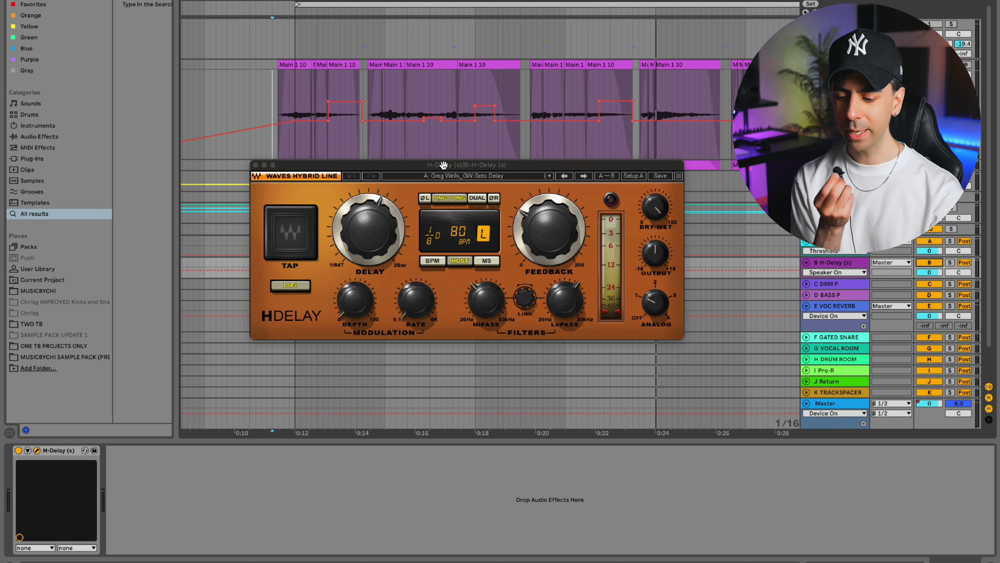
drag(444, 165, 448, 185)
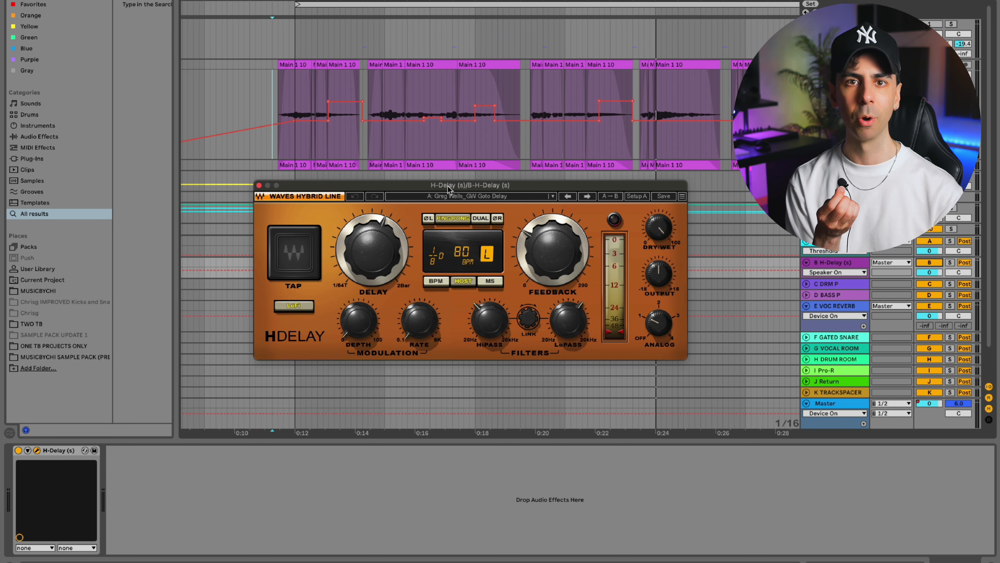
drag(445, 189, 453, 189)
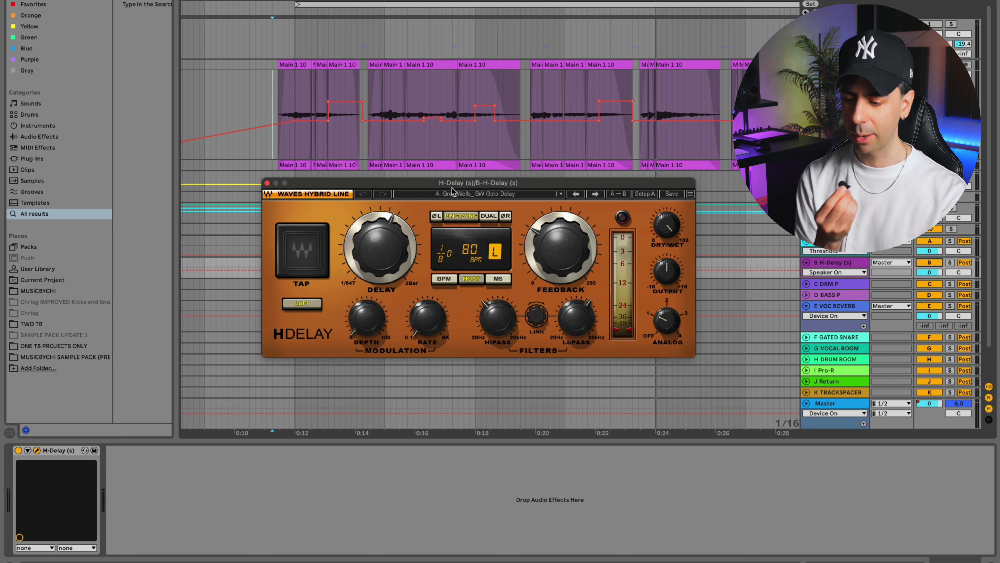
- Play the verse vocal from its first clip to hear the delay send automation
click(335, 152)
click(306, 146)
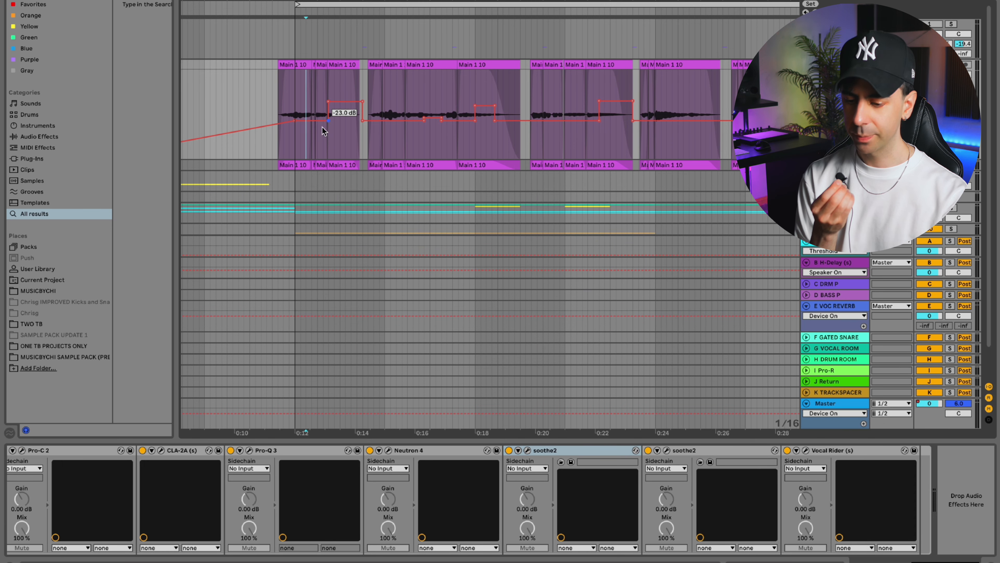
click(284, 150)
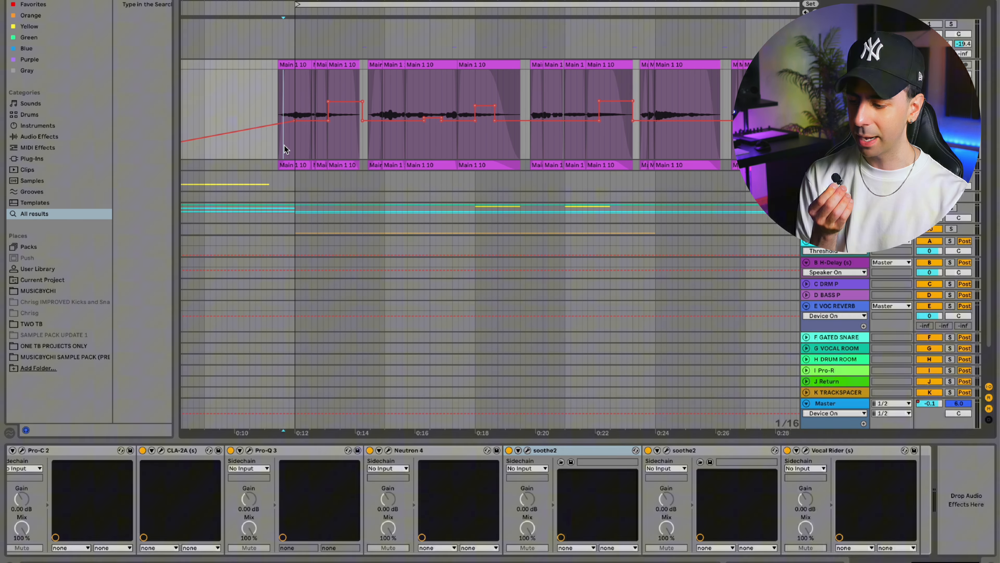
key(space)
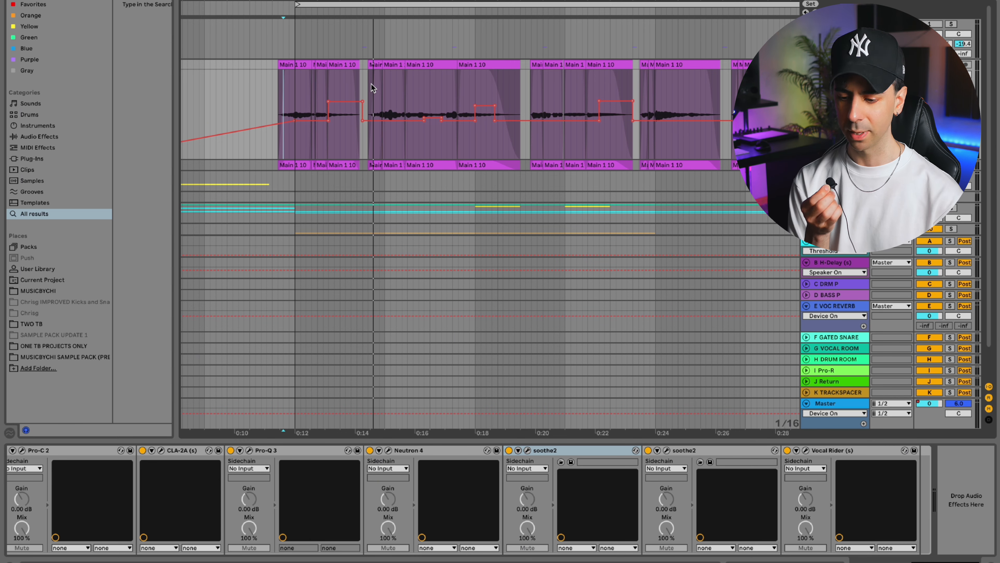
- Hide the automation and open H-Reverb on the E VOC REVERB return track to examine its settings
scroll(372, 88, down, 5)
click(831, 309)
key(a)
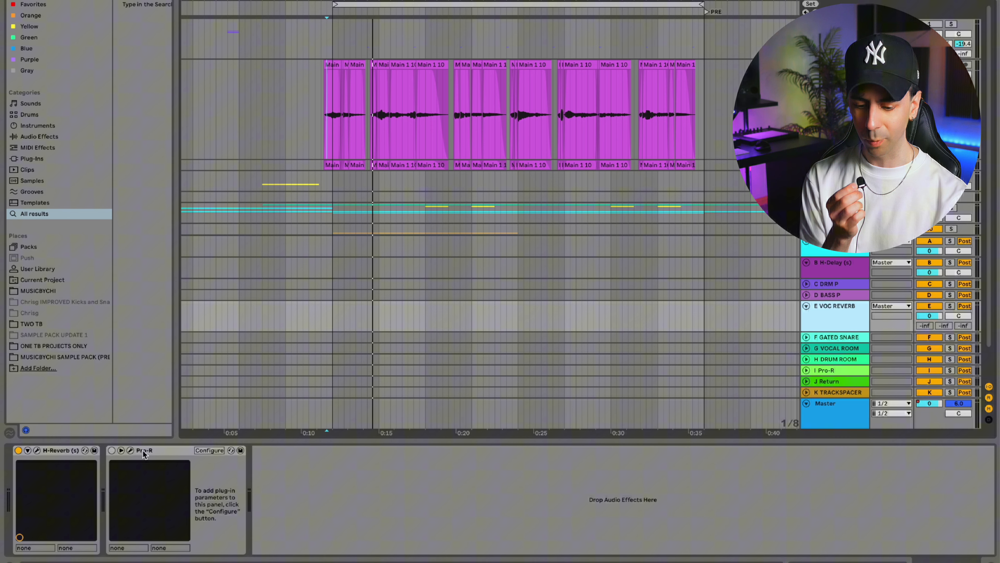
click(37, 450)
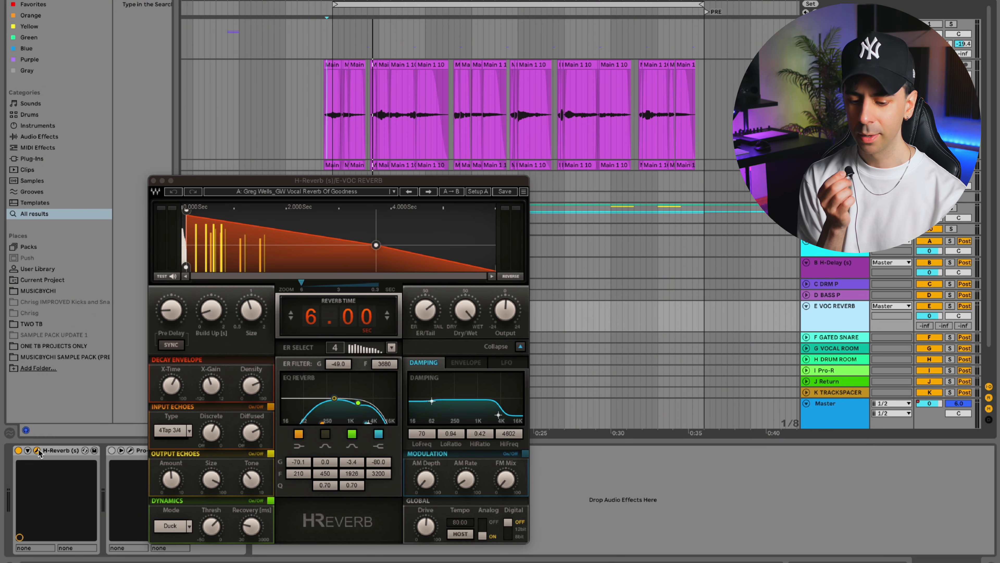
- Reposition the H-Reverb window over the arrangement and examine its reverb time, decay, echo, dynamics, EQ and damping settings
drag(326, 180, 398, 44)
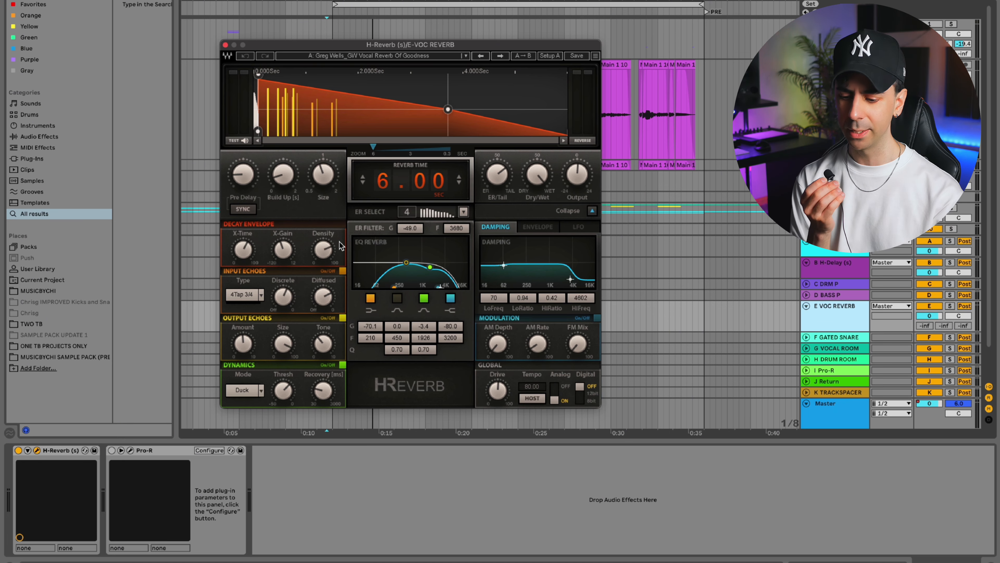
mouse_move(368, 47)
mouse_down()
mouse_move(389, 50)
mouse_move(405, 108)
mouse_move(327, 61)
mouse_move(377, 51)
mouse_up()
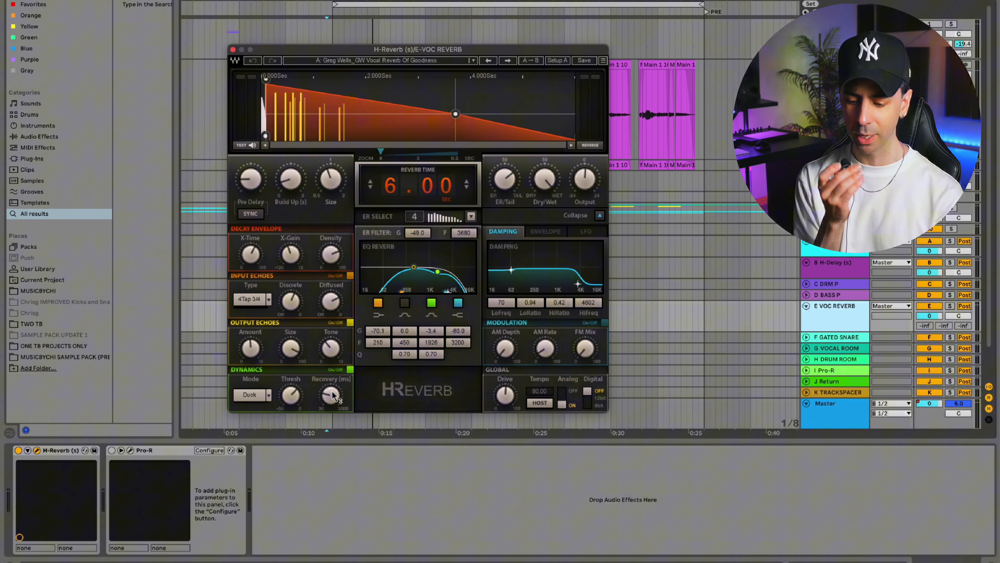
mouse_move(334, 396)
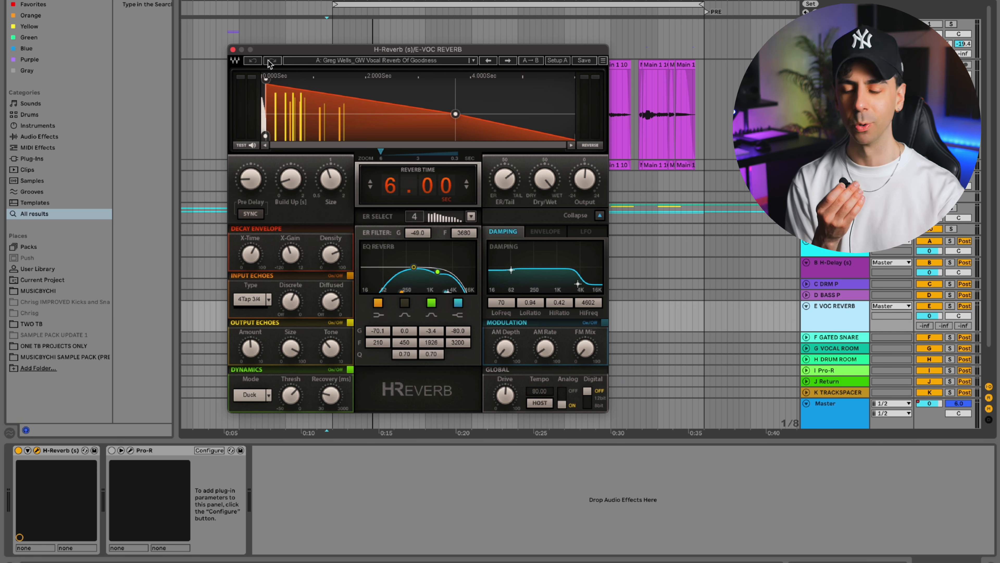
drag(269, 53, 270, 35)
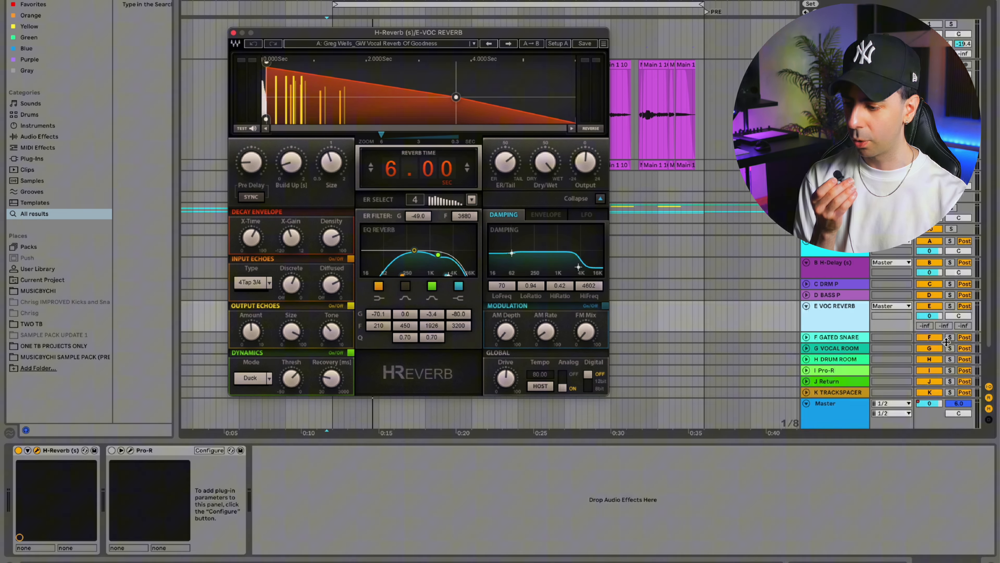
- Play the verse vocal and compare it with the E VOC REVERB return soloed, active and muted
click(948, 309)
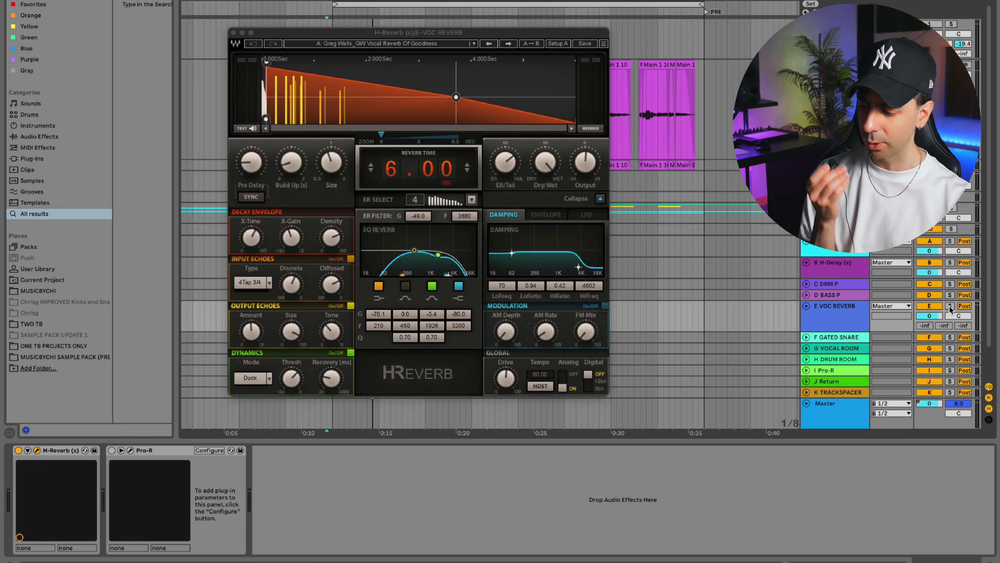
click(949, 309)
key(space)
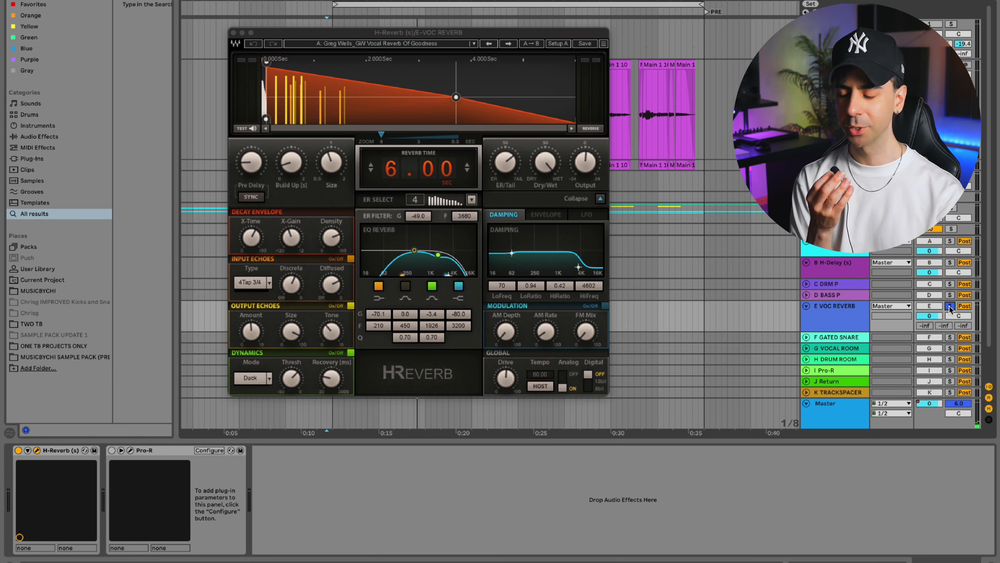
click(950, 306)
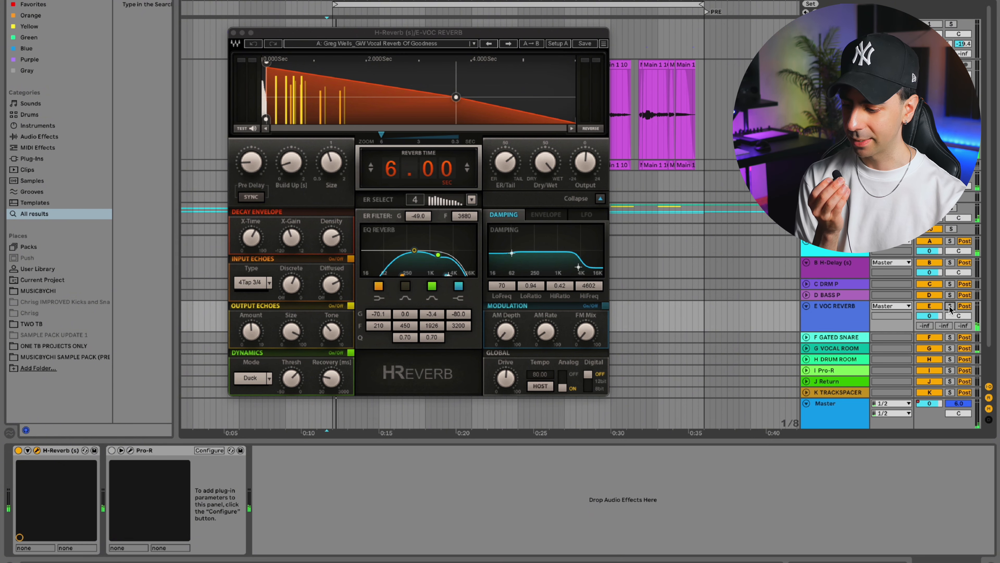
click(932, 306)
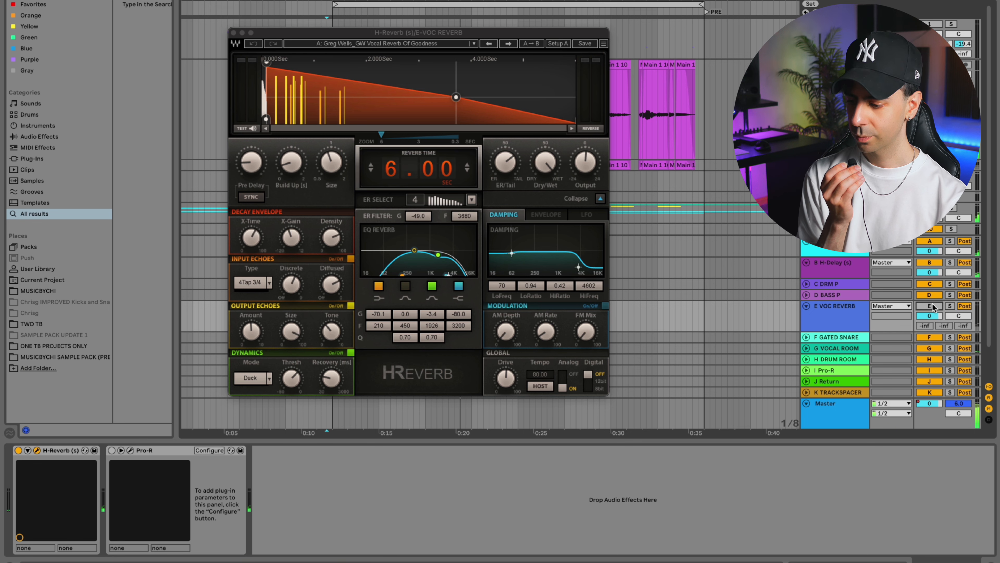
key(space)
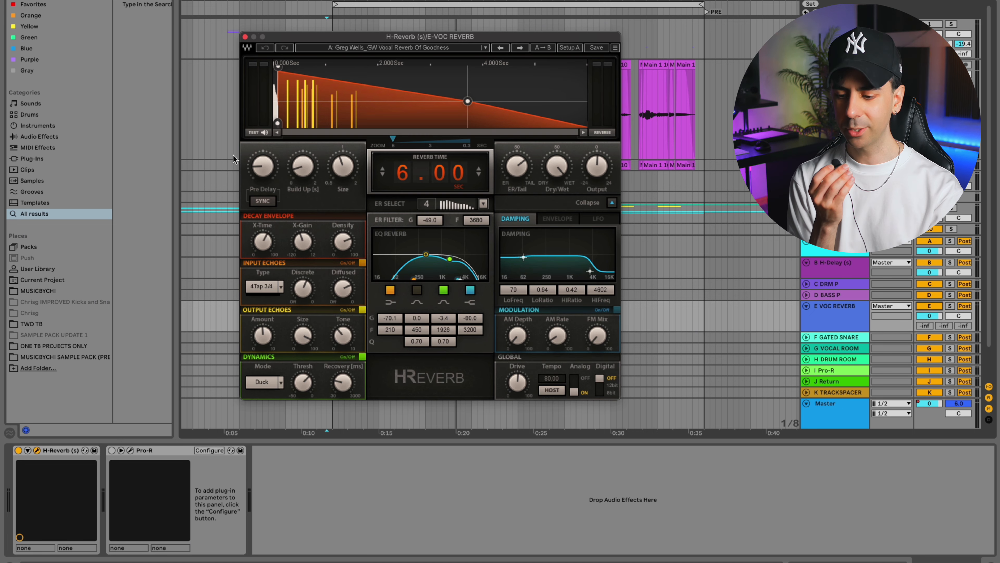
- Try H-Reverb's pre-delay synced to the tempo at 1/32, and switch the sync back off
click(265, 167)
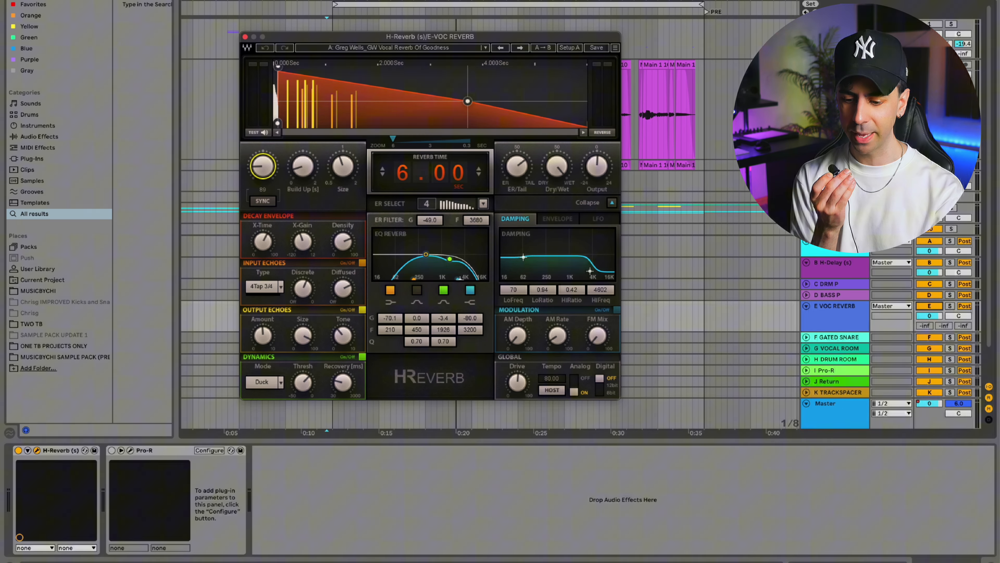
drag(286, 34, 313, 90)
click(289, 227)
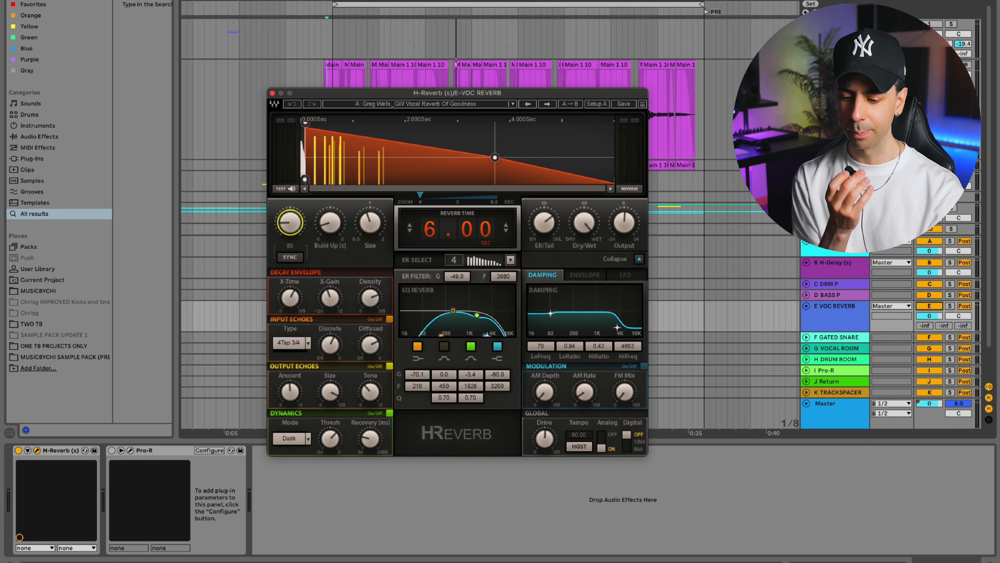
click(290, 257)
click(291, 223)
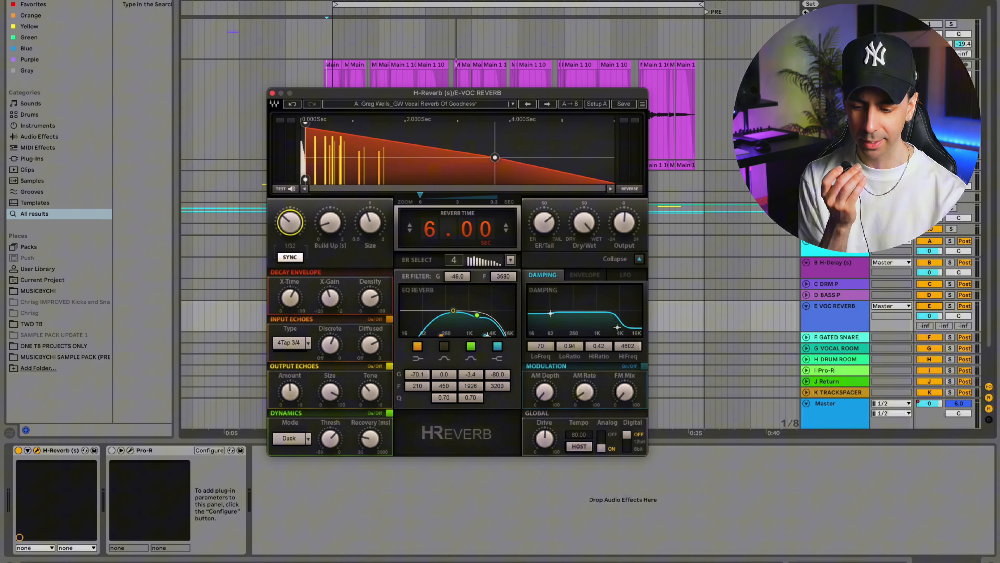
drag(290, 223, 289, 225)
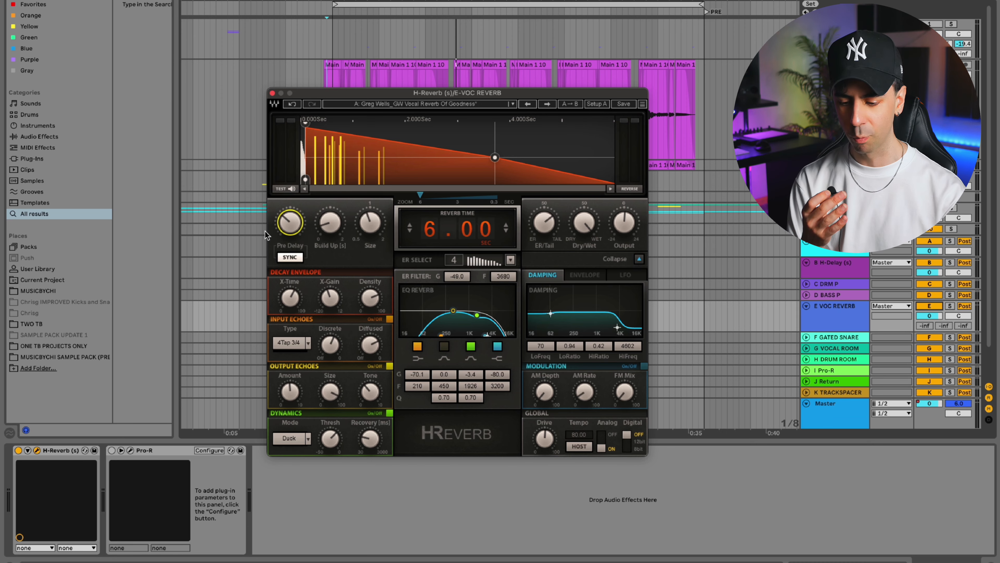
click(302, 257)
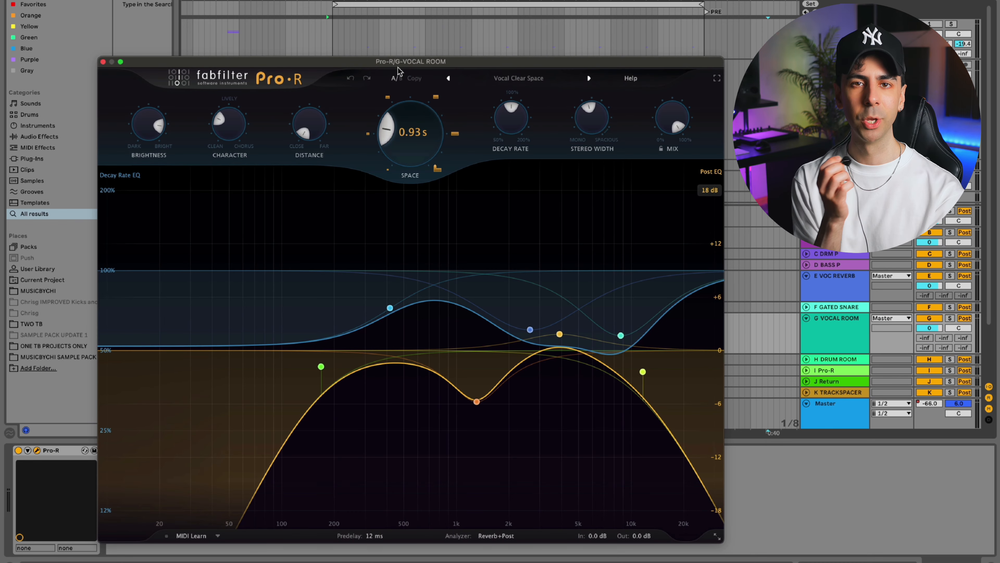
- Examine Pro-R's settings on the G VOCAL ROOM return, close its window and play the verse vocal
drag(395, 63, 399, 23)
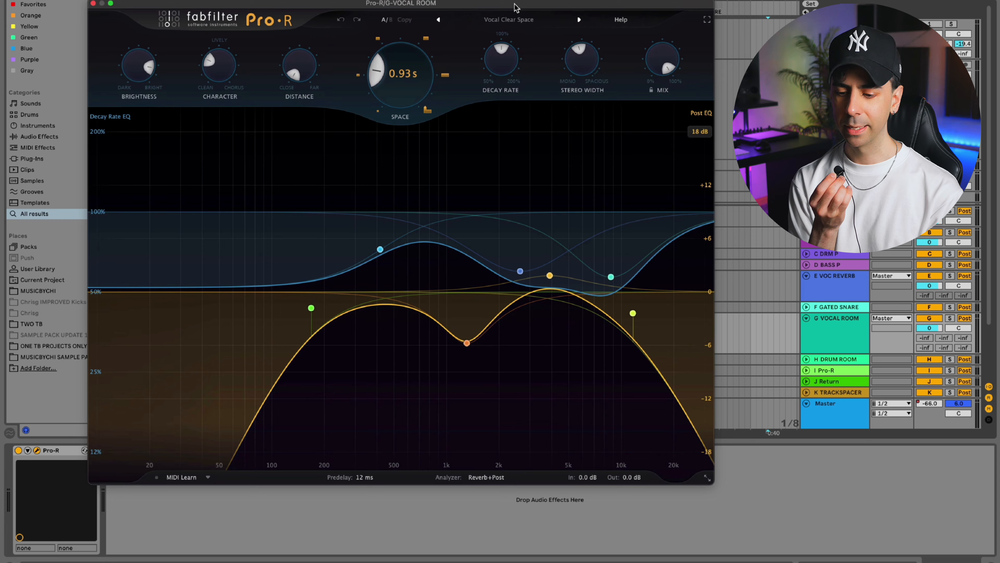
drag(513, 8, 514, 18)
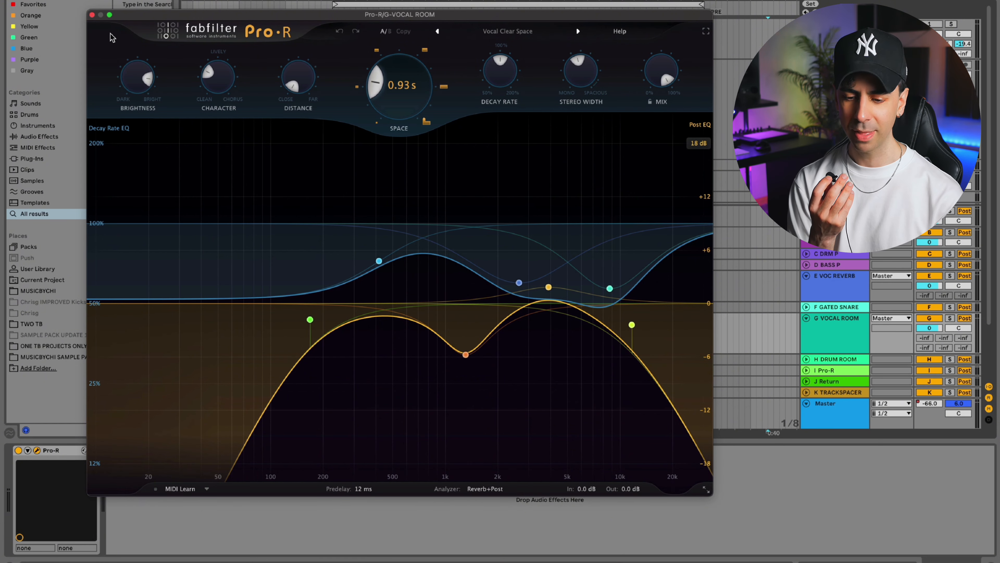
click(92, 15)
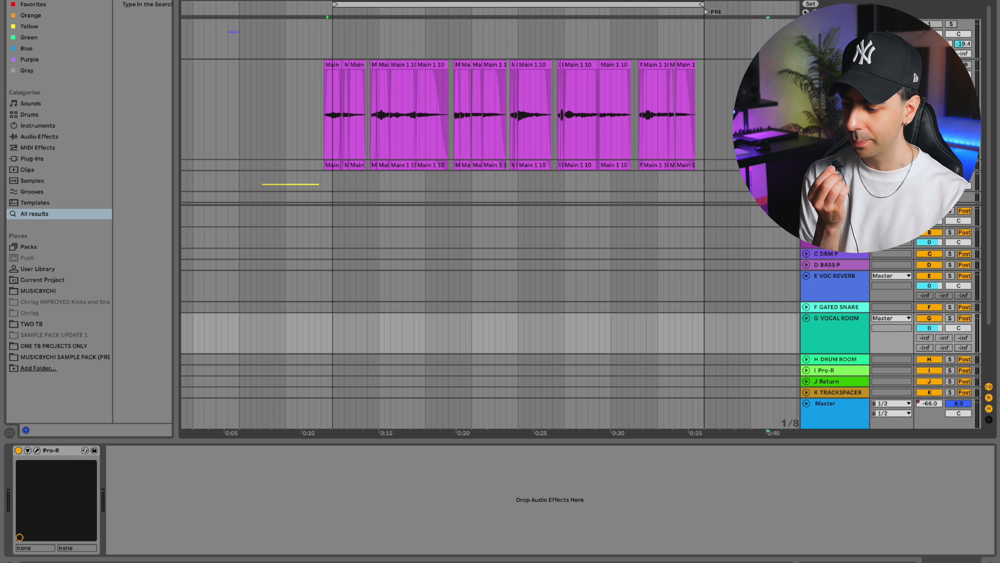
key(space)
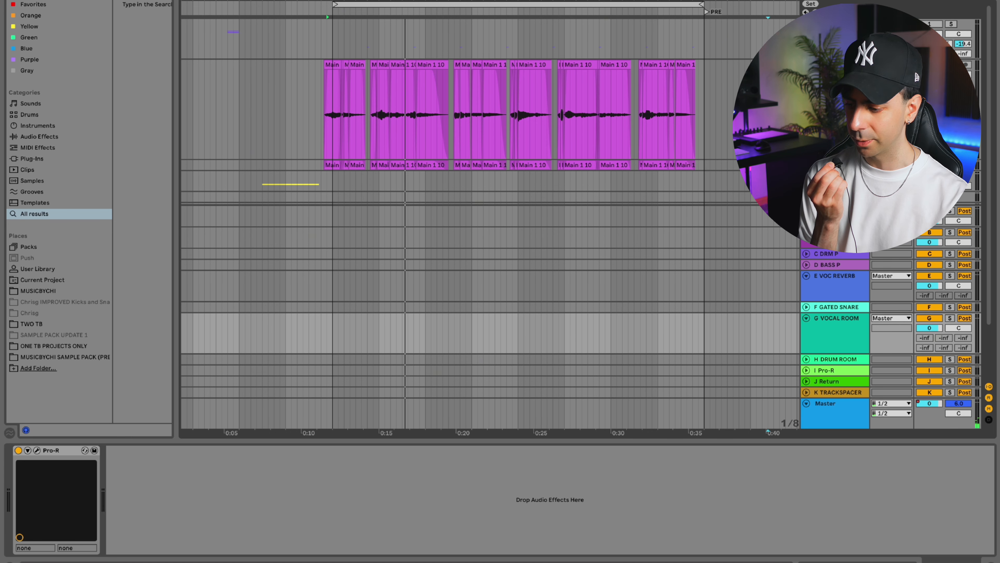
key(space)
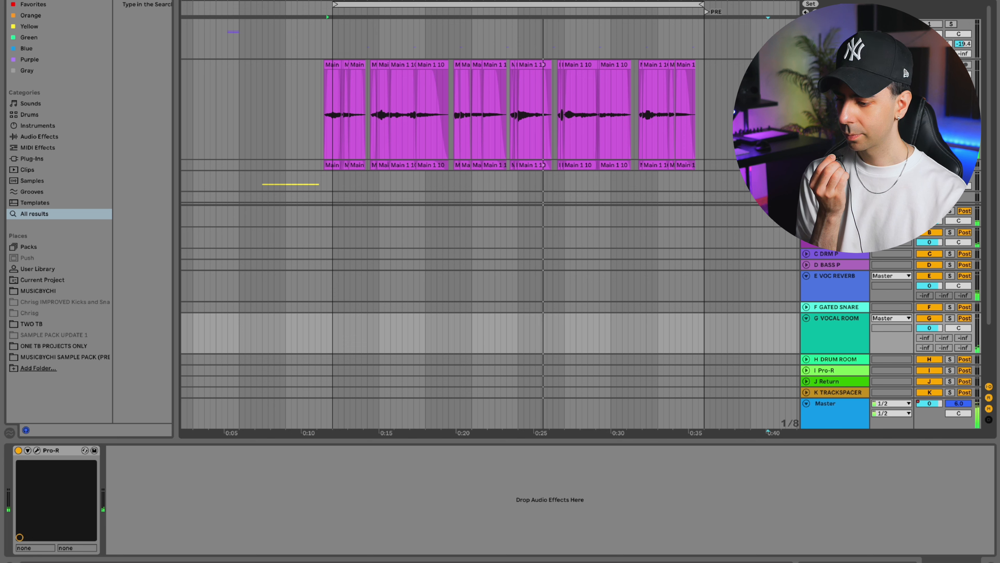
- Hide the return tracks and collapse the verse vocal track to bring the instrument tracks into view
click(836, 335)
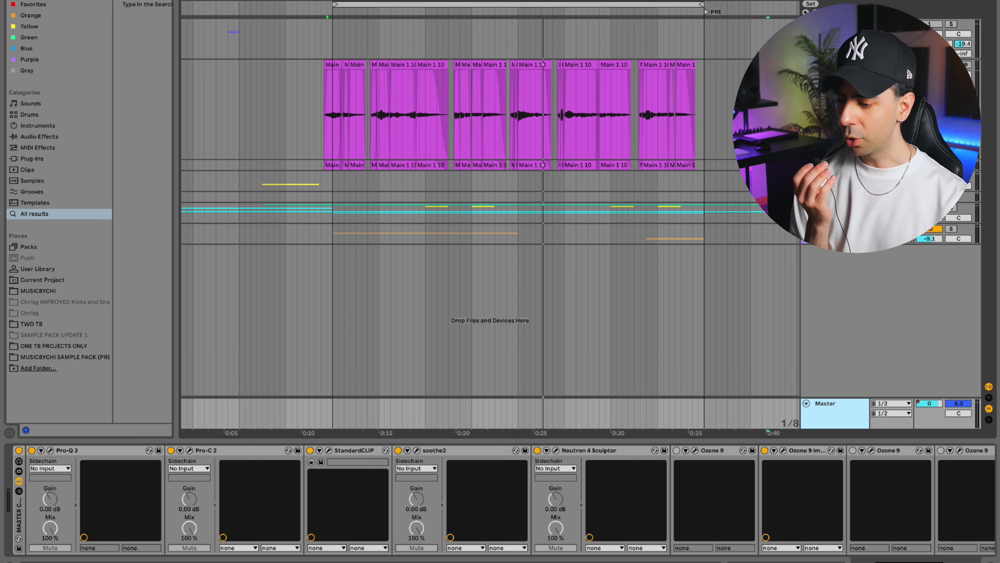
click(806, 64)
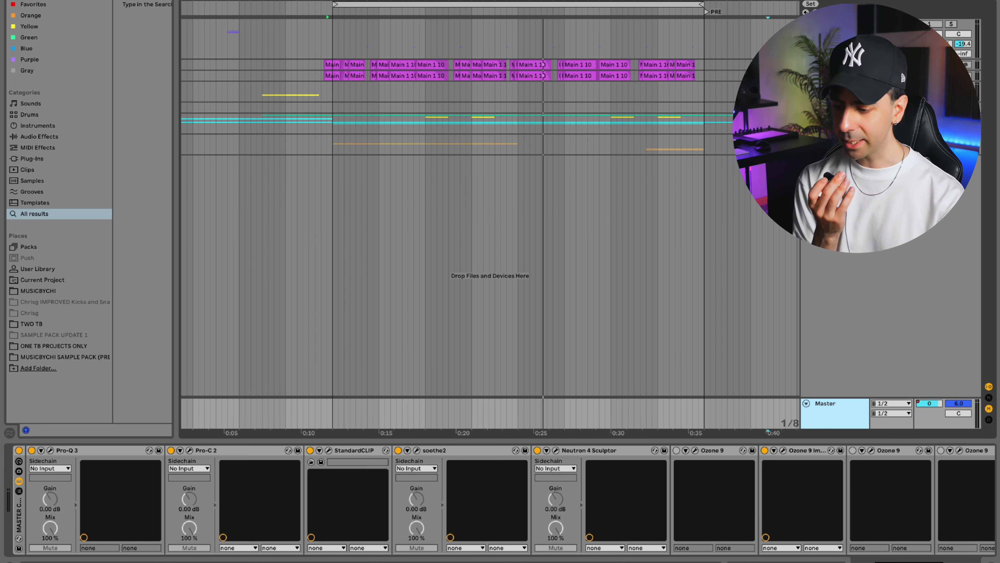
click(835, 86)
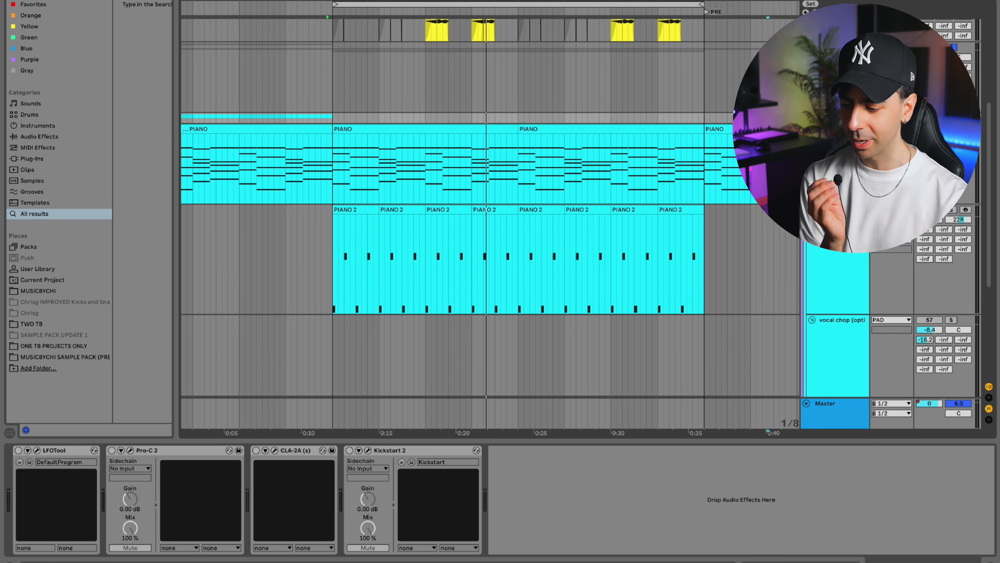
- Open Trackspacer 2.5 on the PAD track to examine its sidechain input from Verse 1
click(839, 129)
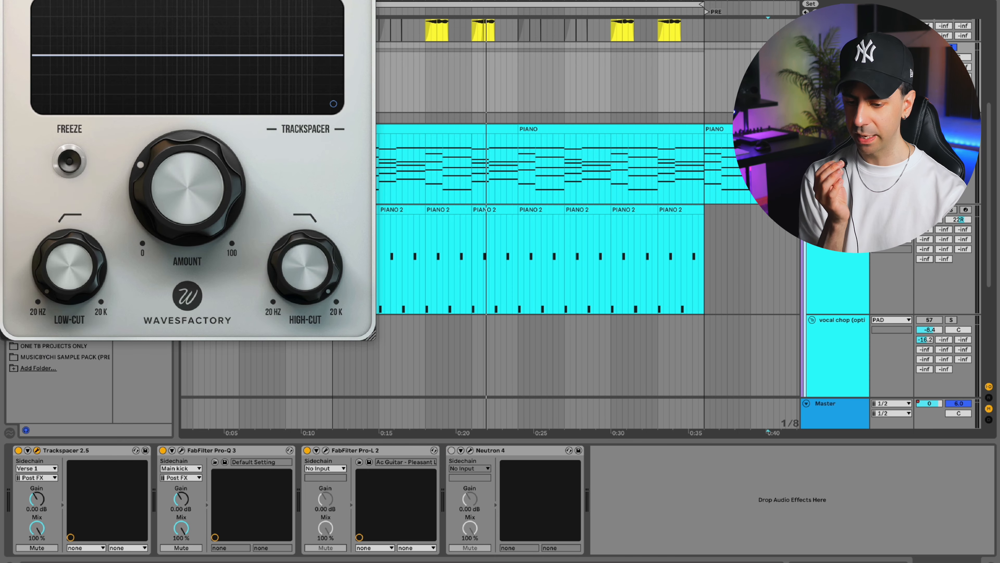
key(space)
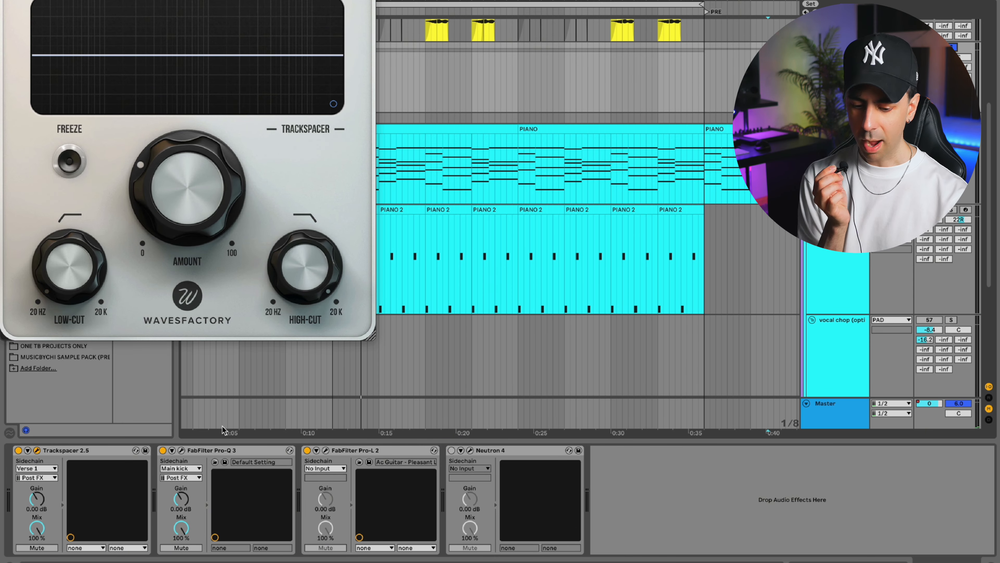
click(36, 451)
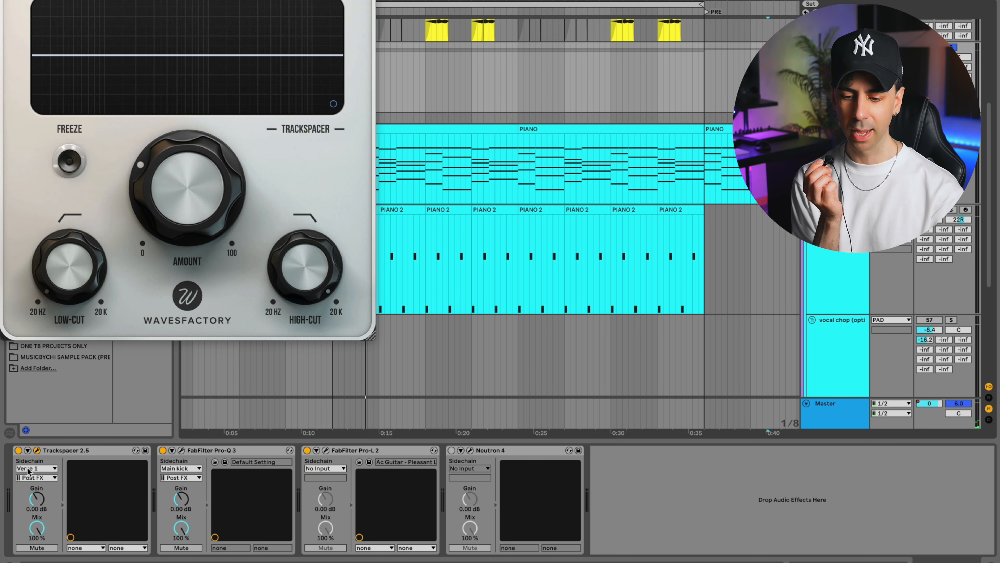
- Play the pad with the verse vocal and try Trackspacer's amount at 100% and 50%
mouse_move(164, 196)
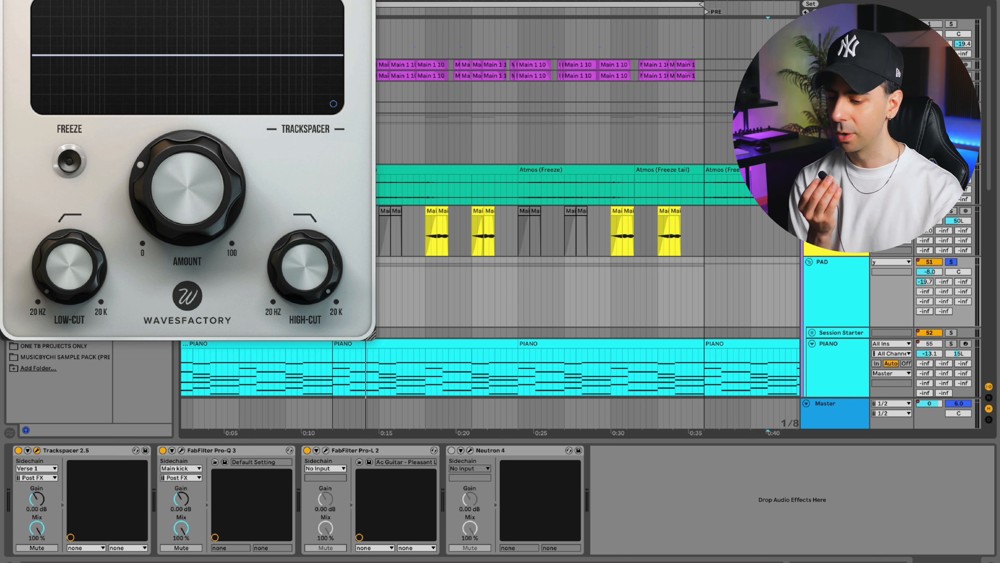
key(space)
mouse_move(180, 202)
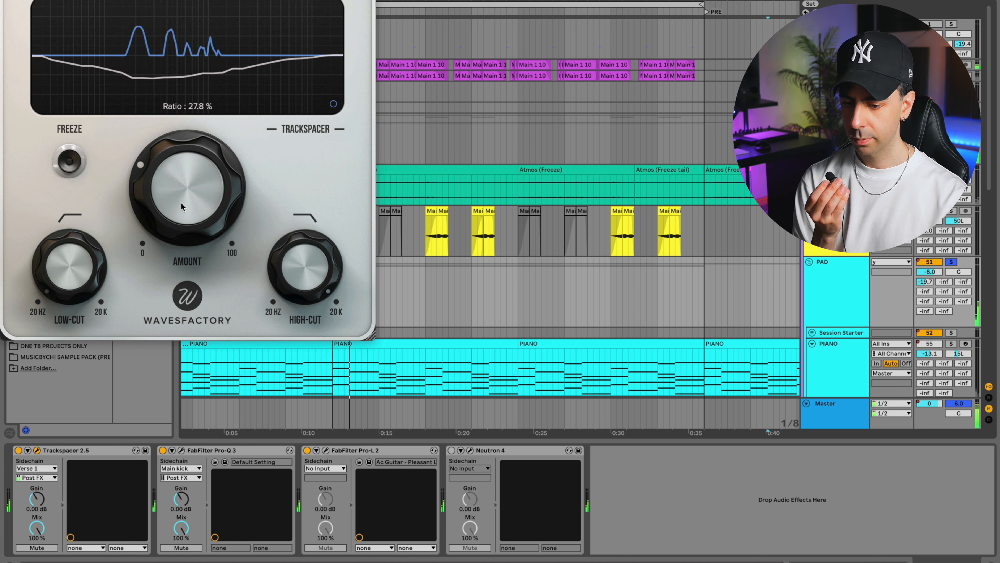
drag(172, 203, 221, 1)
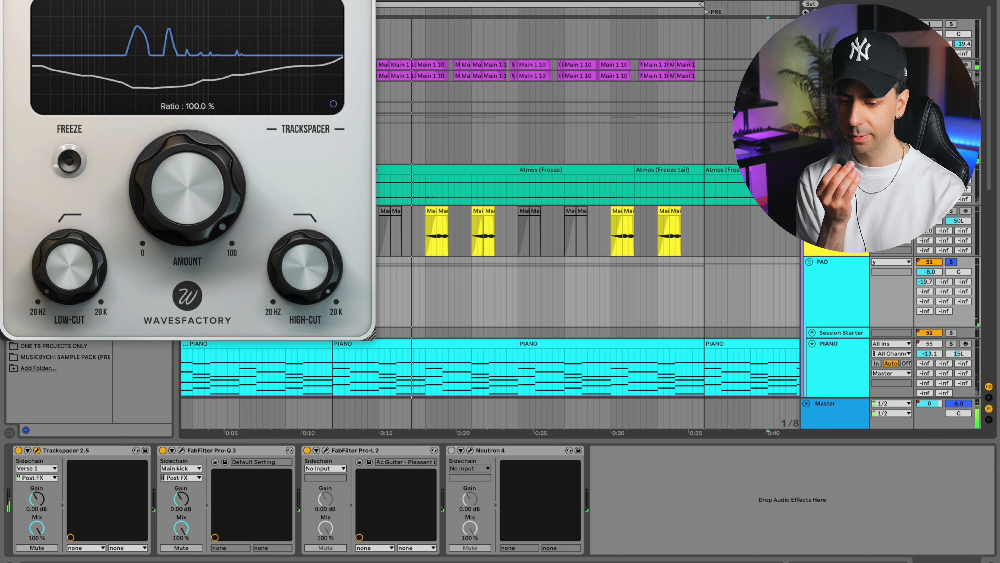
drag(103, 0, 111, 125)
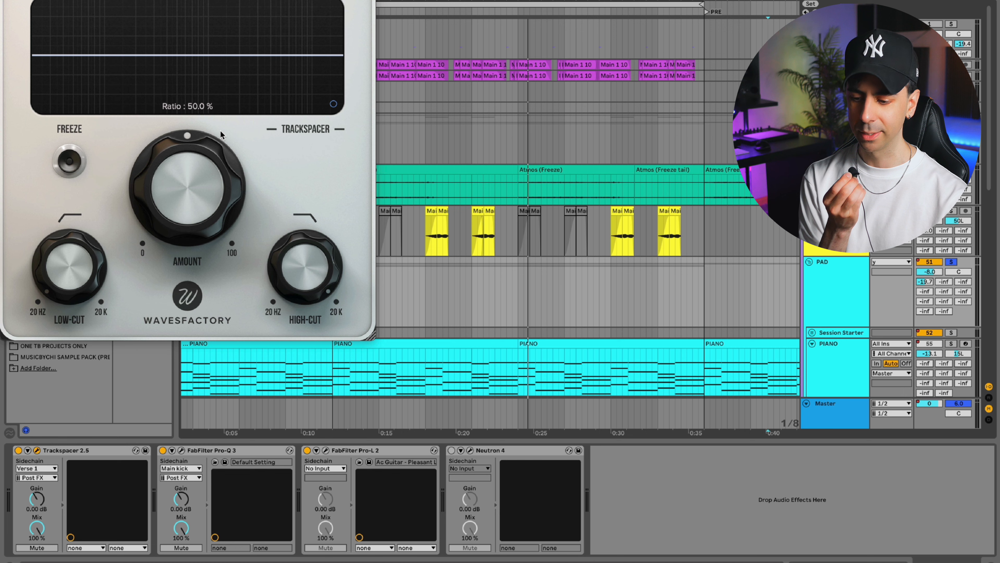
key(space)
- Set Trackspacer's amount to 27.8% and close the plug-in window
drag(177, 161, 168, 202)
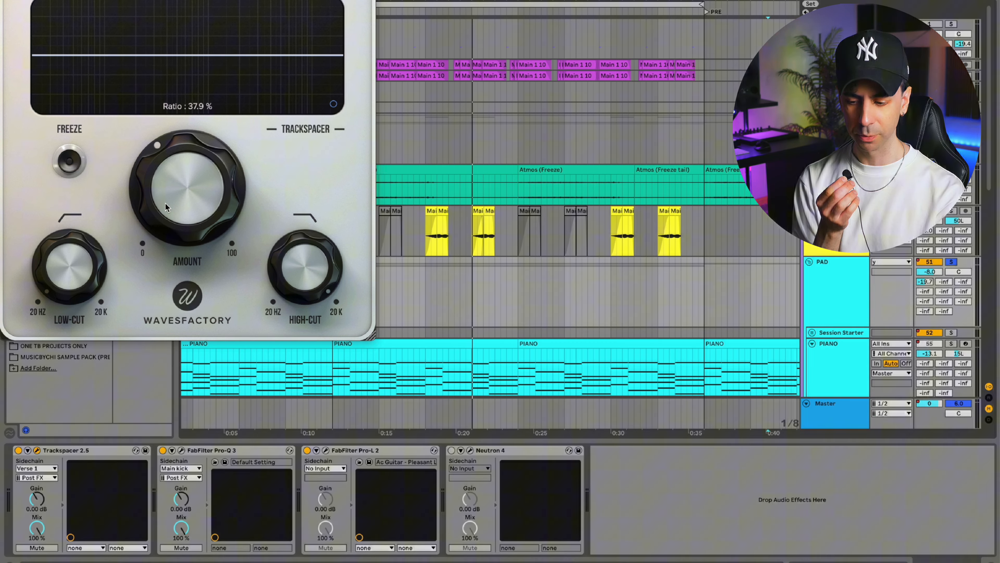
scroll(165, 203, down, 5)
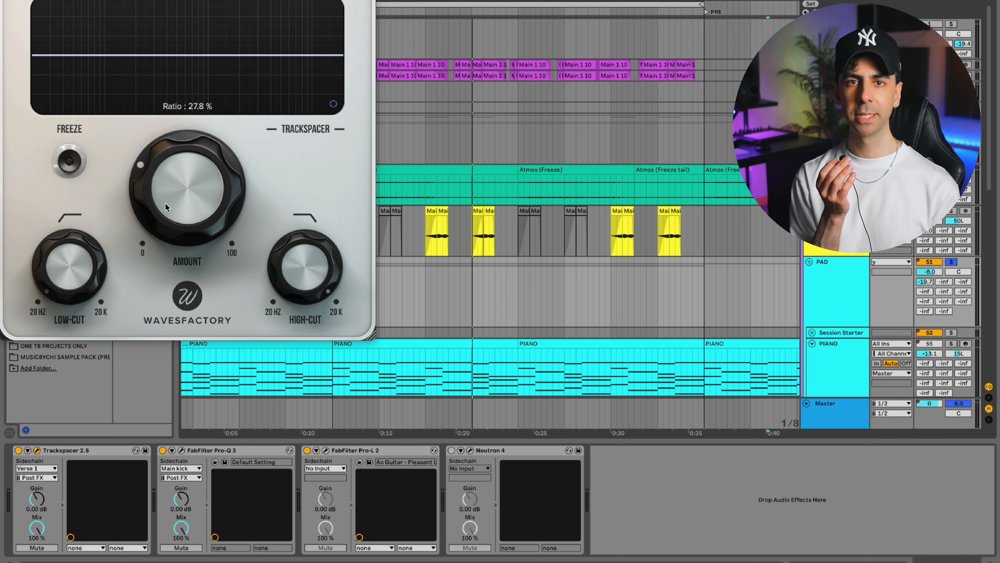
click(10, 1)
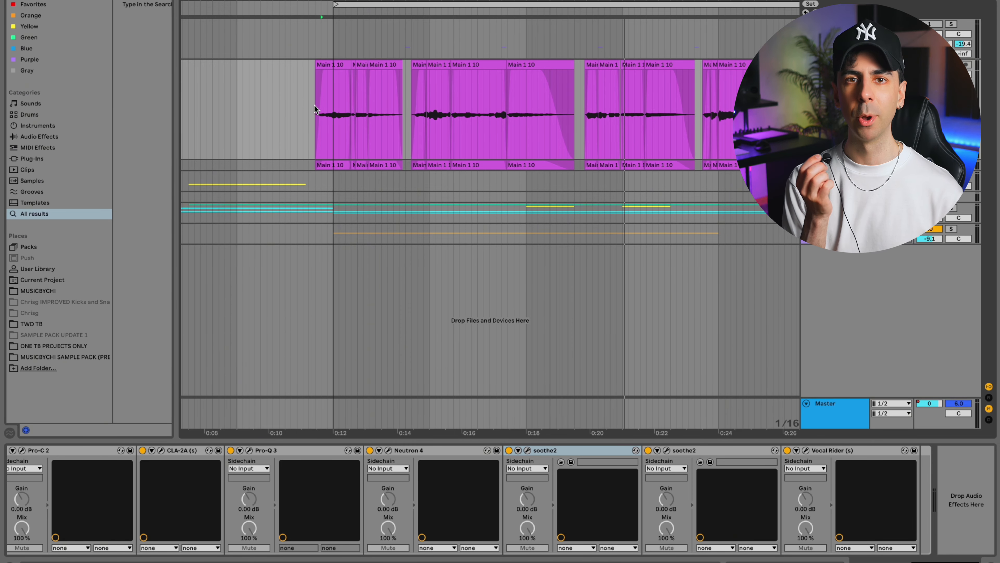
- Select the first clip on the verse vocal track and zoom in on it to examine its fade and waveform
click(330, 65)
key(z)
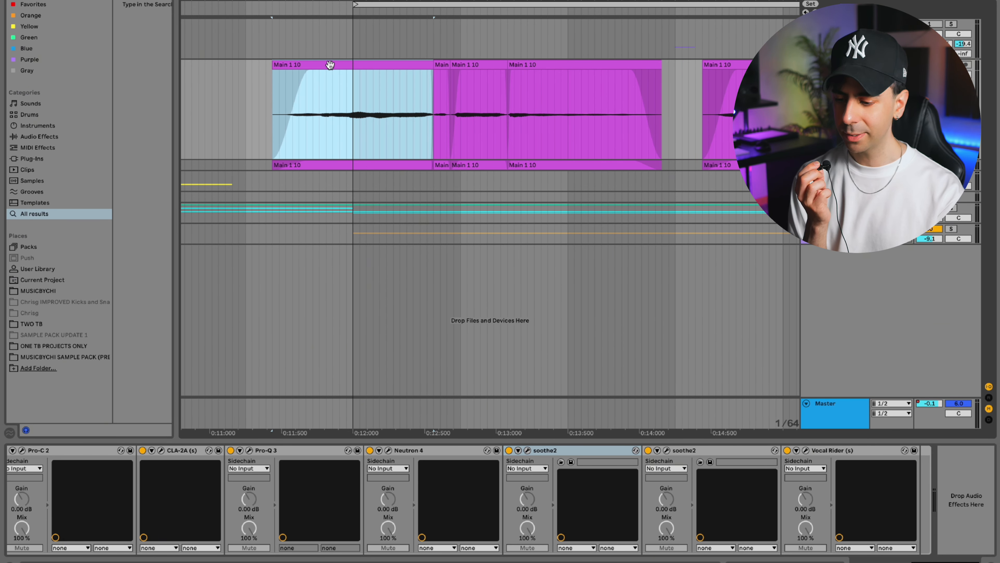